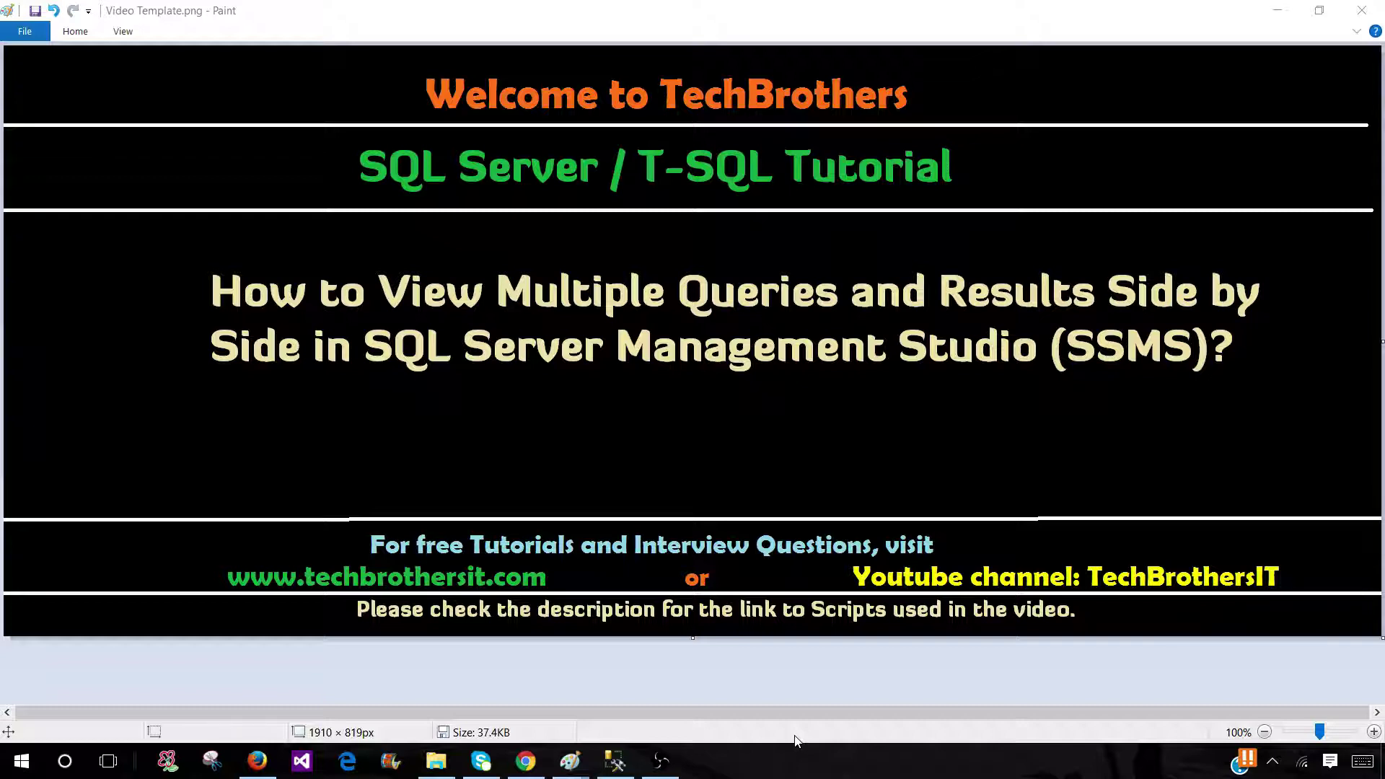
# - Open a Select Top 10 Rows query on dbo.SalePersonLocation in the Sales database
pyautogui.click(615, 761)
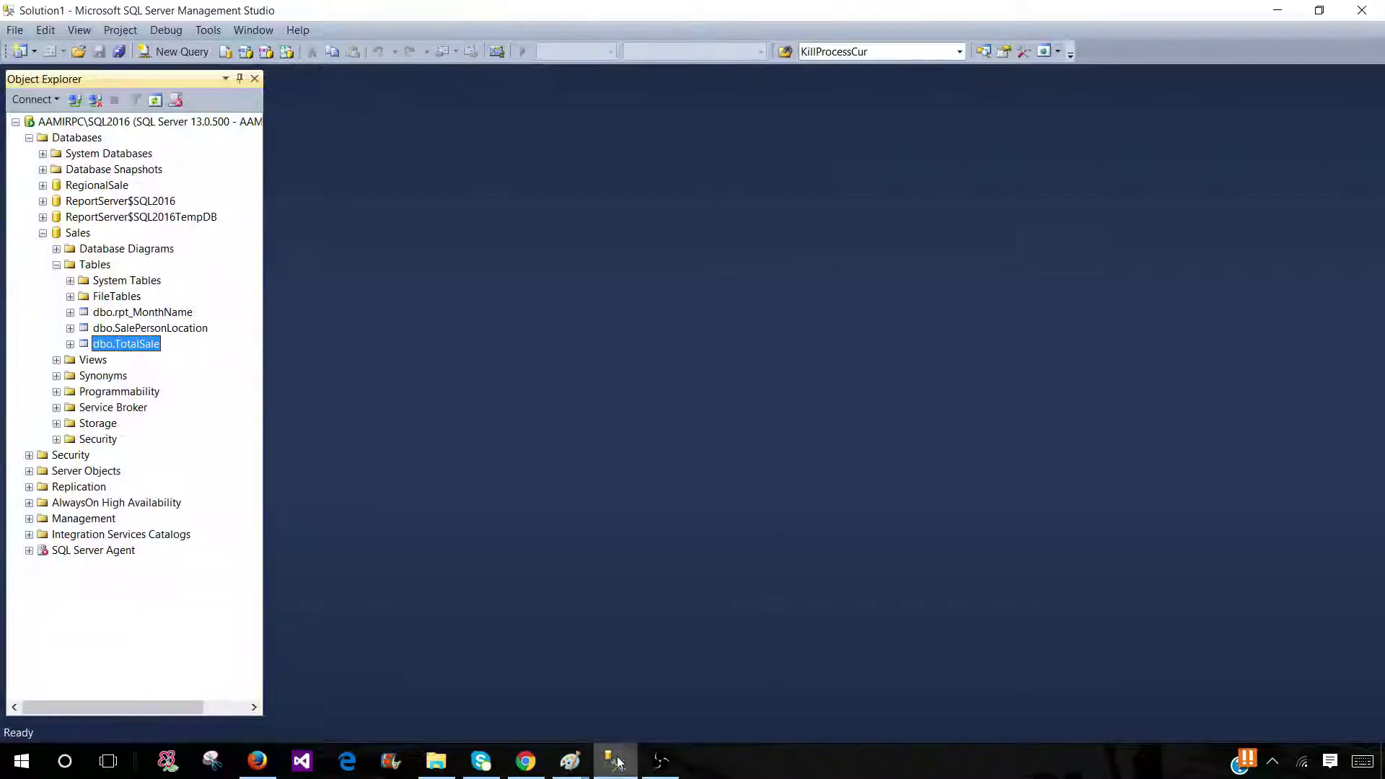
pyautogui.click(78, 233)
pyautogui.click(122, 328)
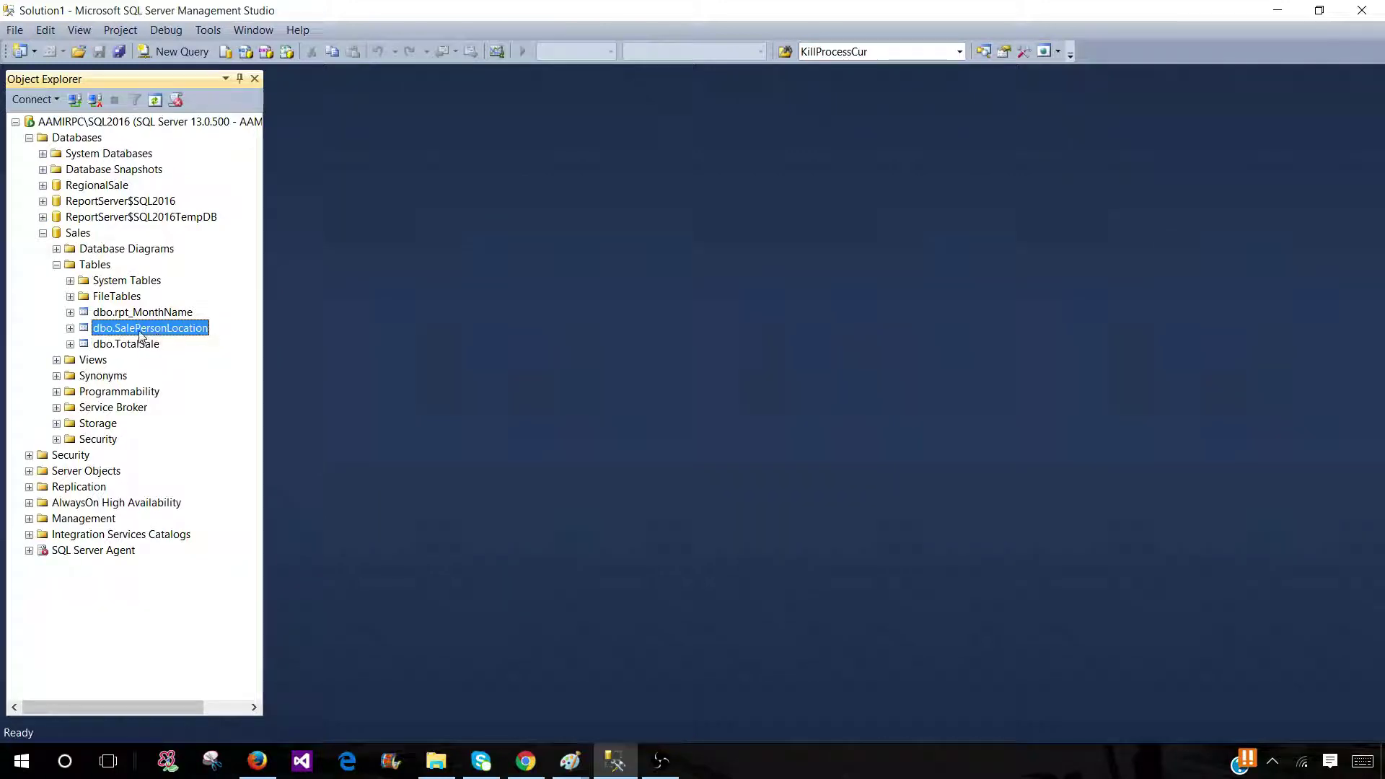
pyautogui.rightClick(154, 335)
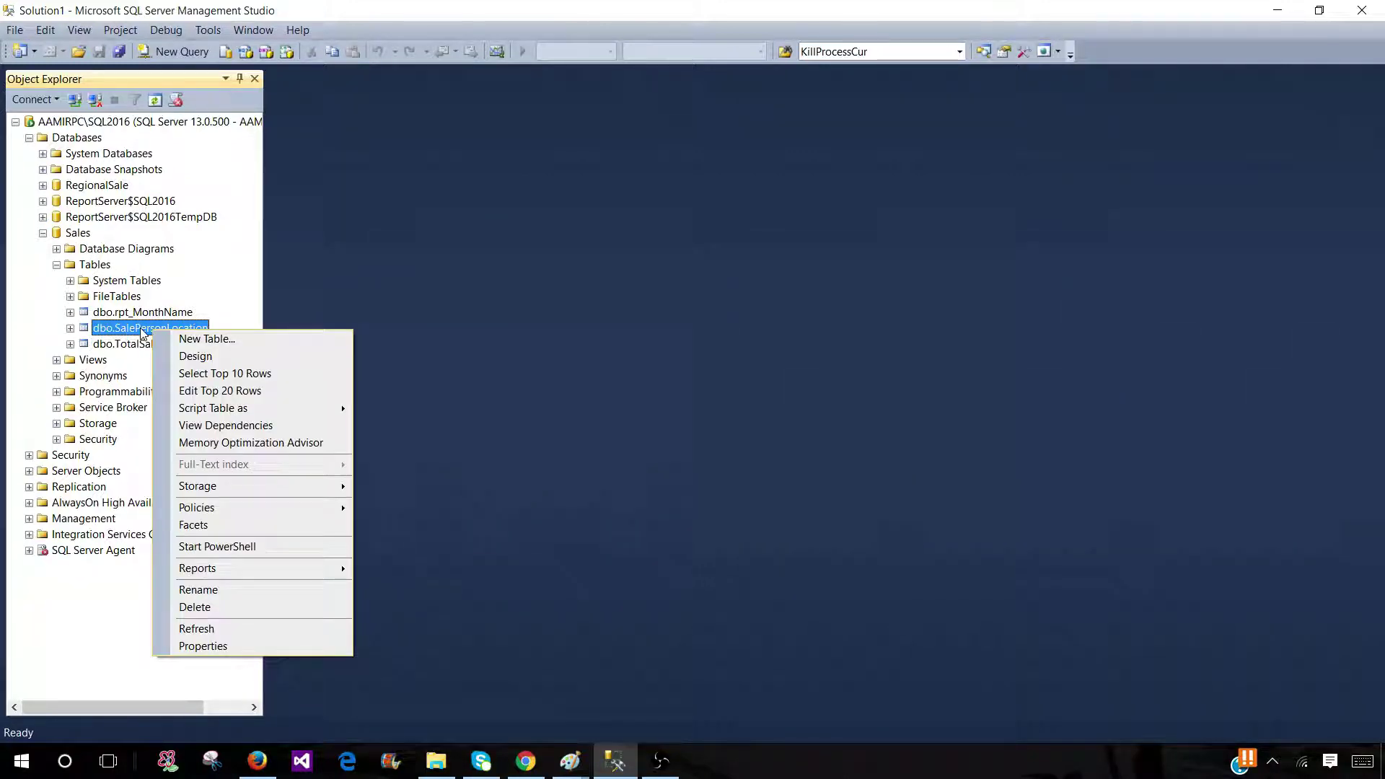
pyautogui.click(192, 373)
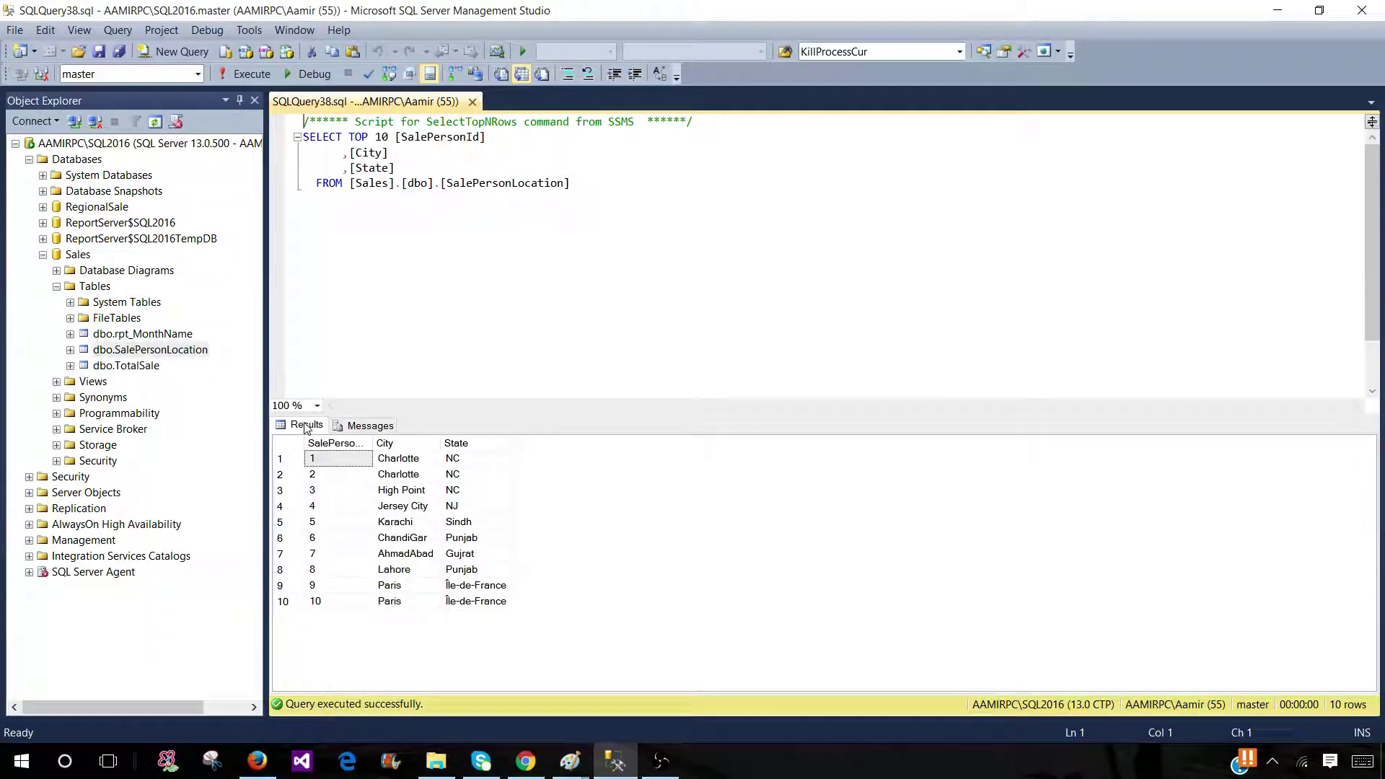
# - Open a Top 10 Rows query on dbo.TotalSale, keeping SalePersonLocation in front
pyautogui.click(135, 366)
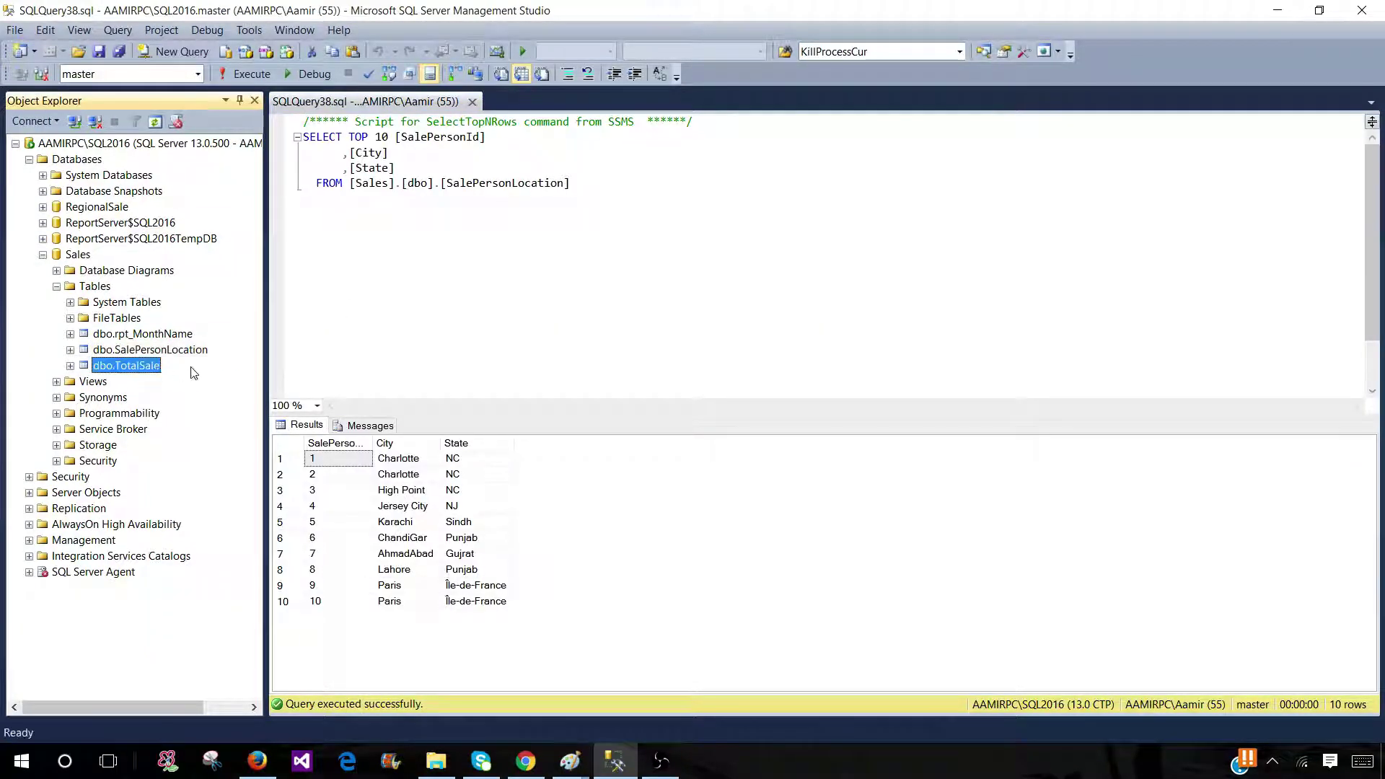
pyautogui.rightClick(150, 373)
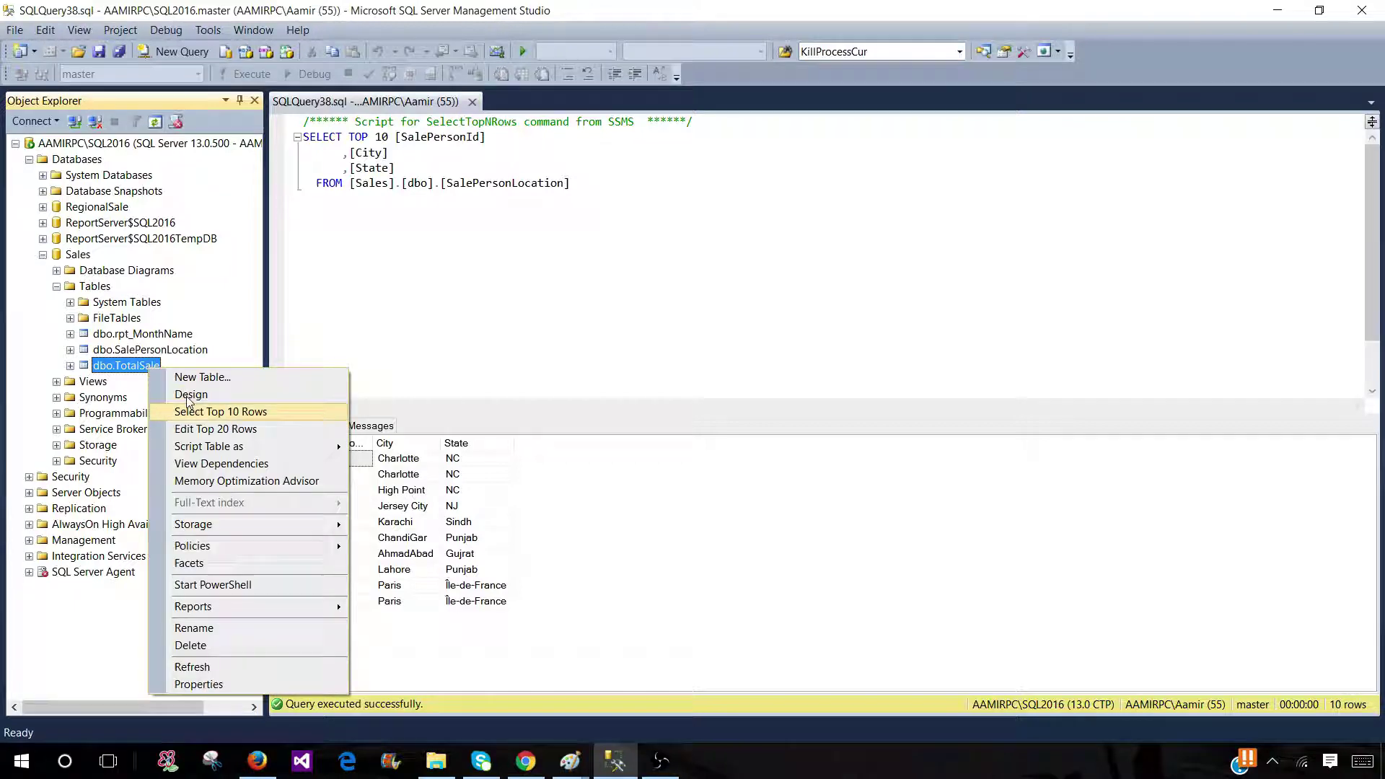
pyautogui.click(215, 412)
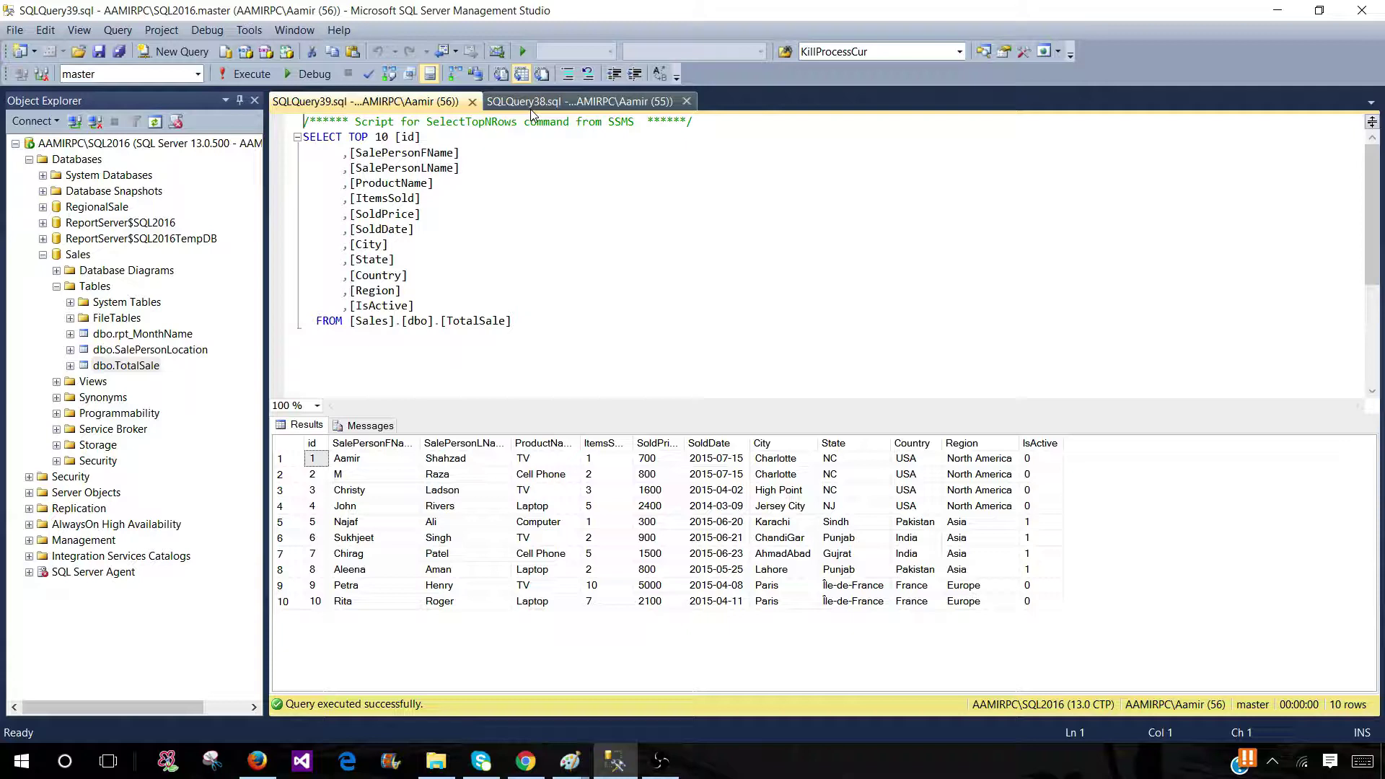
pyautogui.click(534, 105)
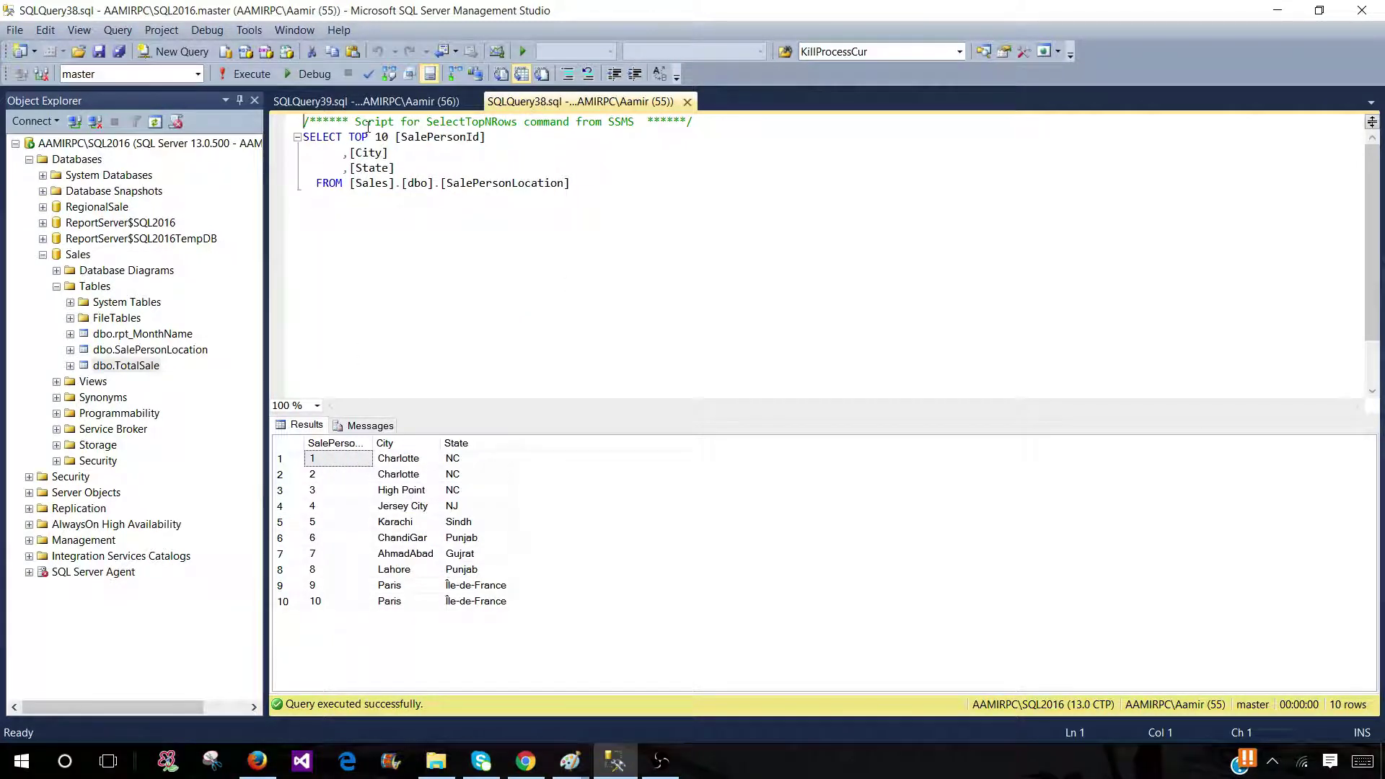
# - Bring the SQLQuery39 TotalSale tab forward and open the Window menu
pyautogui.click(369, 102)
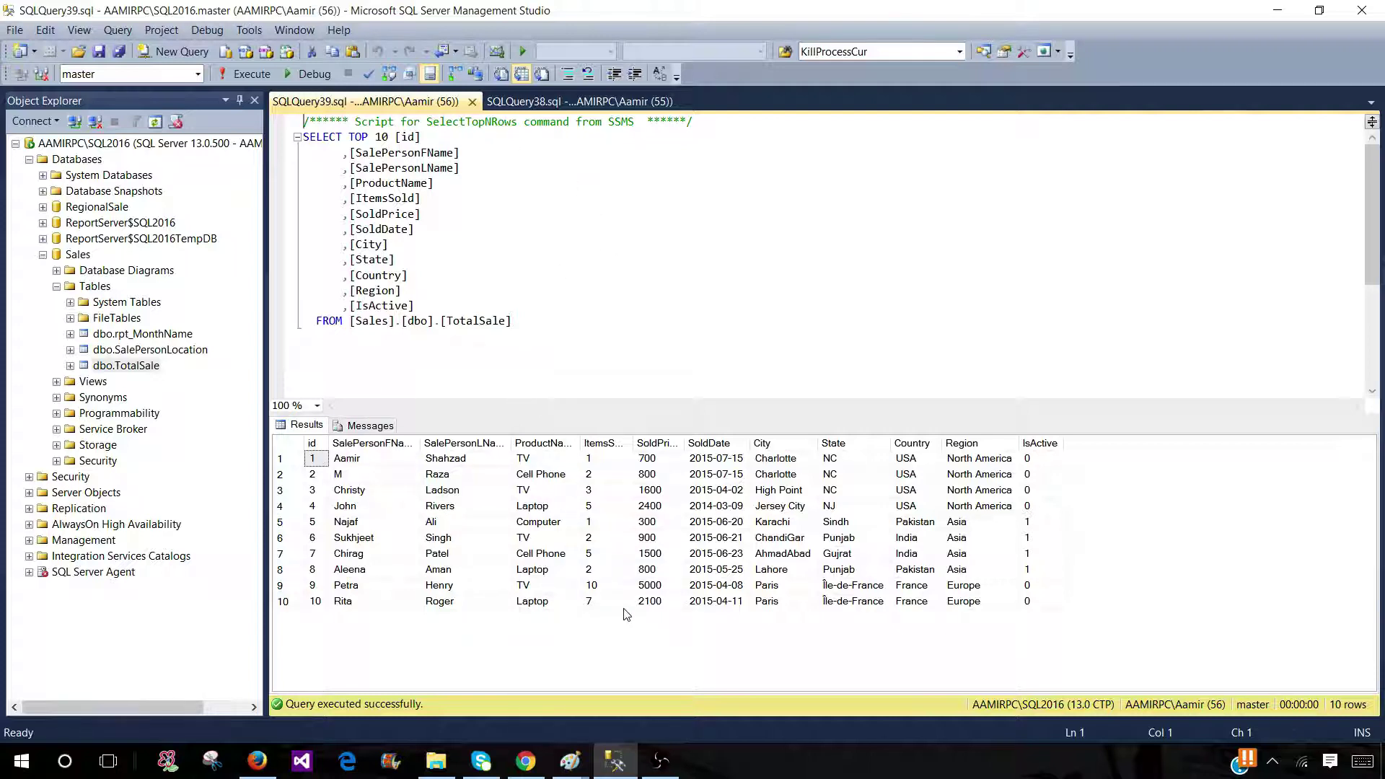
pyautogui.click(295, 31)
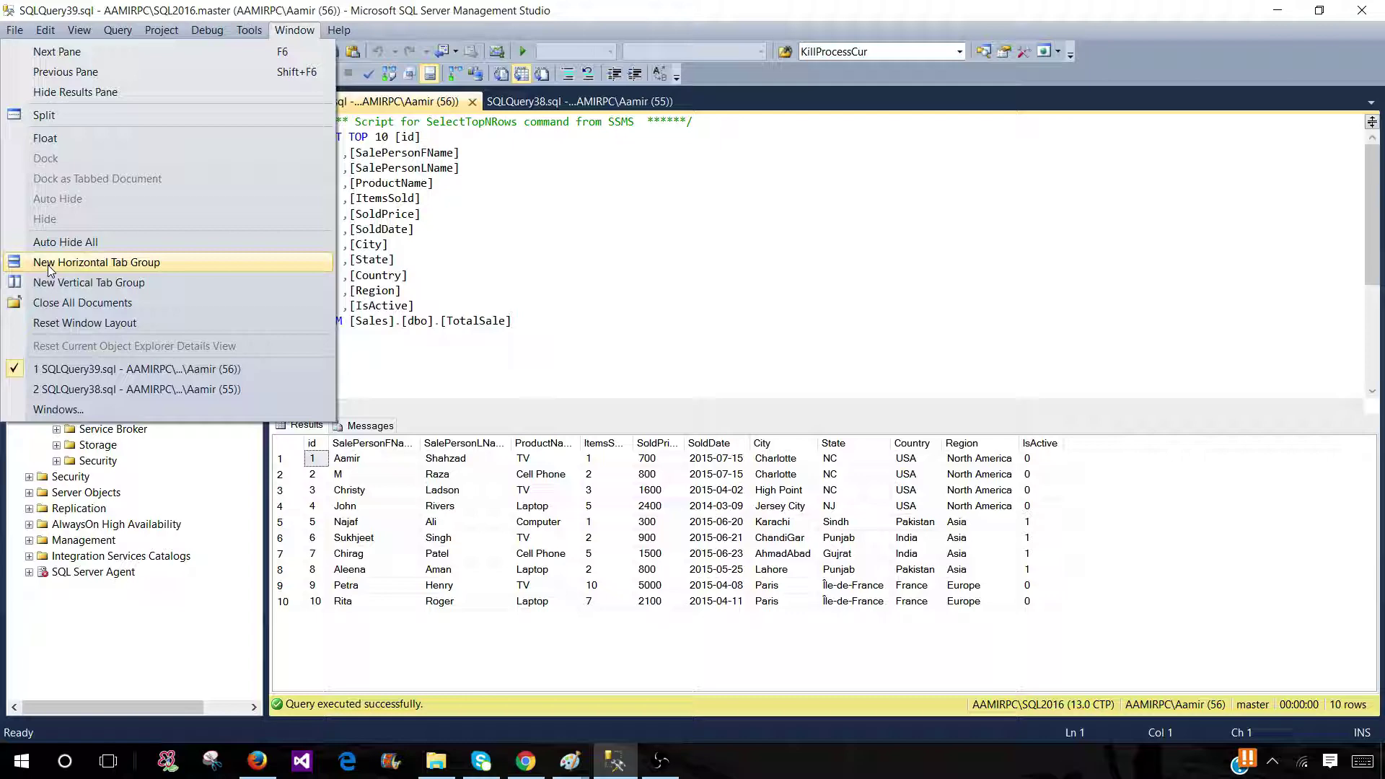
# - Stack the two queries in a New Horizontal Tab Group, one above the other
pyautogui.click(92, 263)
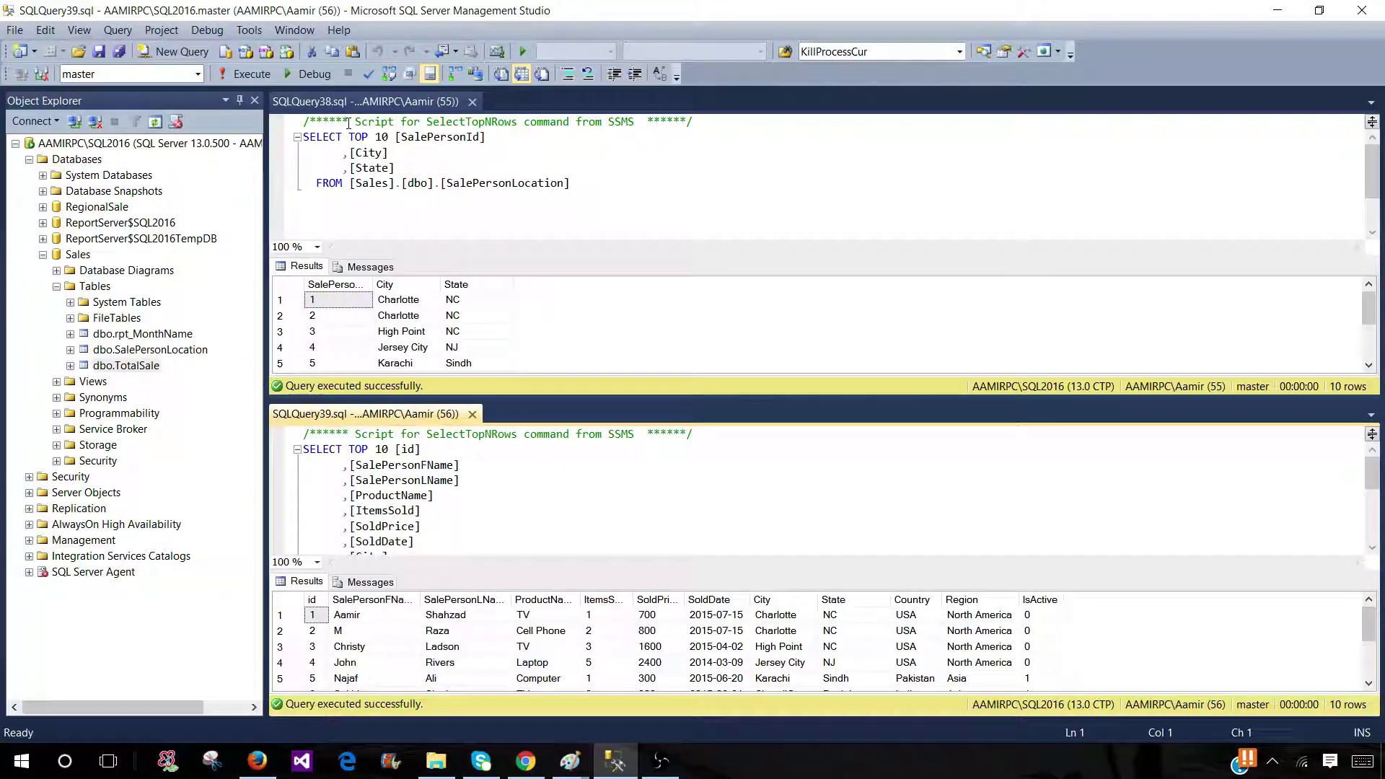
pyautogui.click(320, 143)
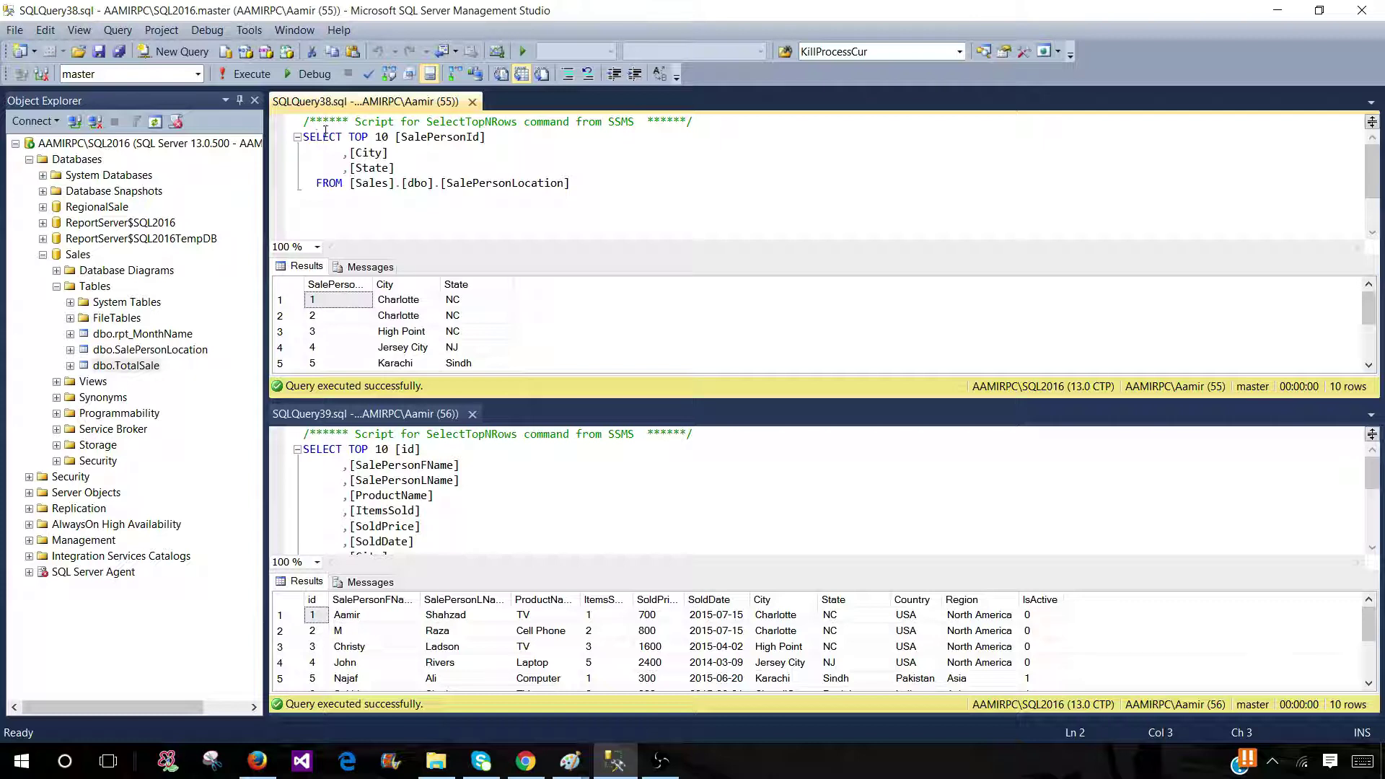
pyautogui.click(392, 306)
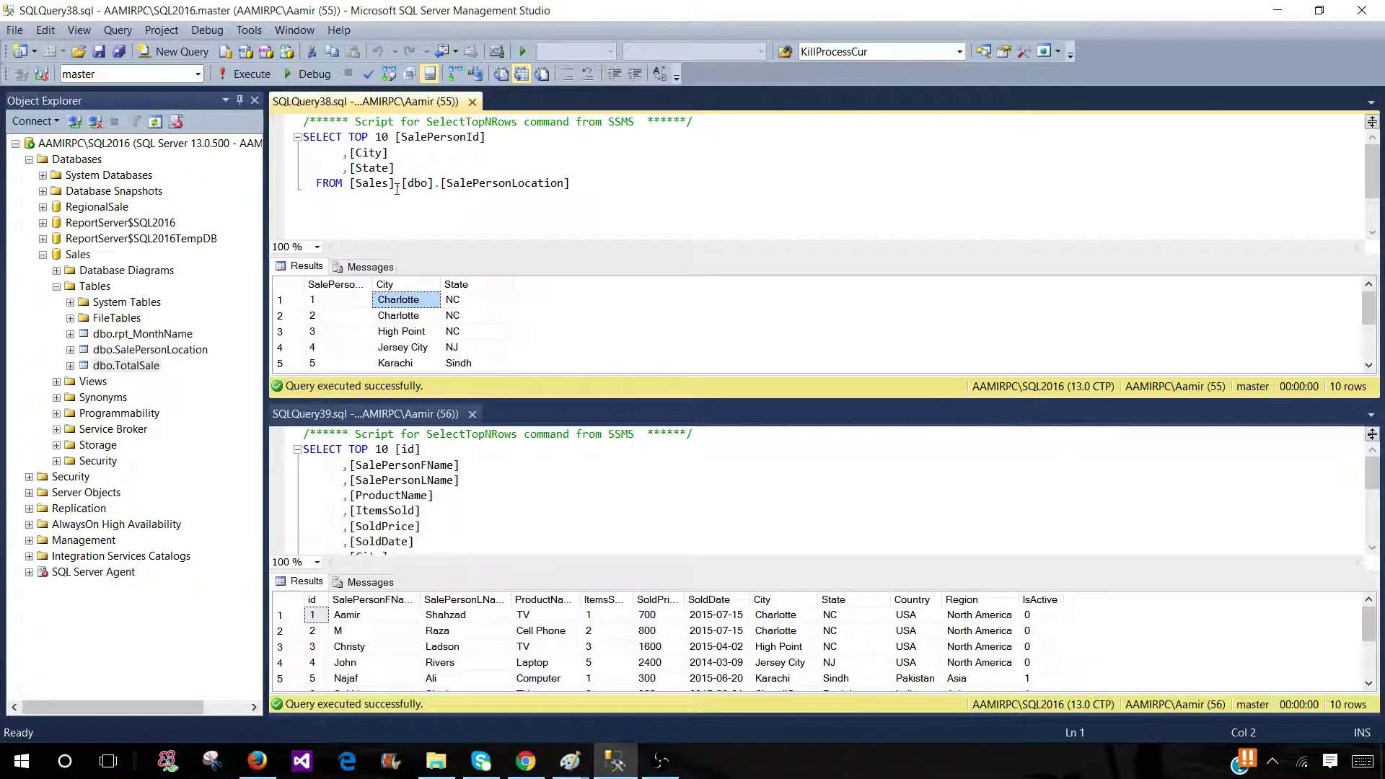
pyautogui.click(334, 469)
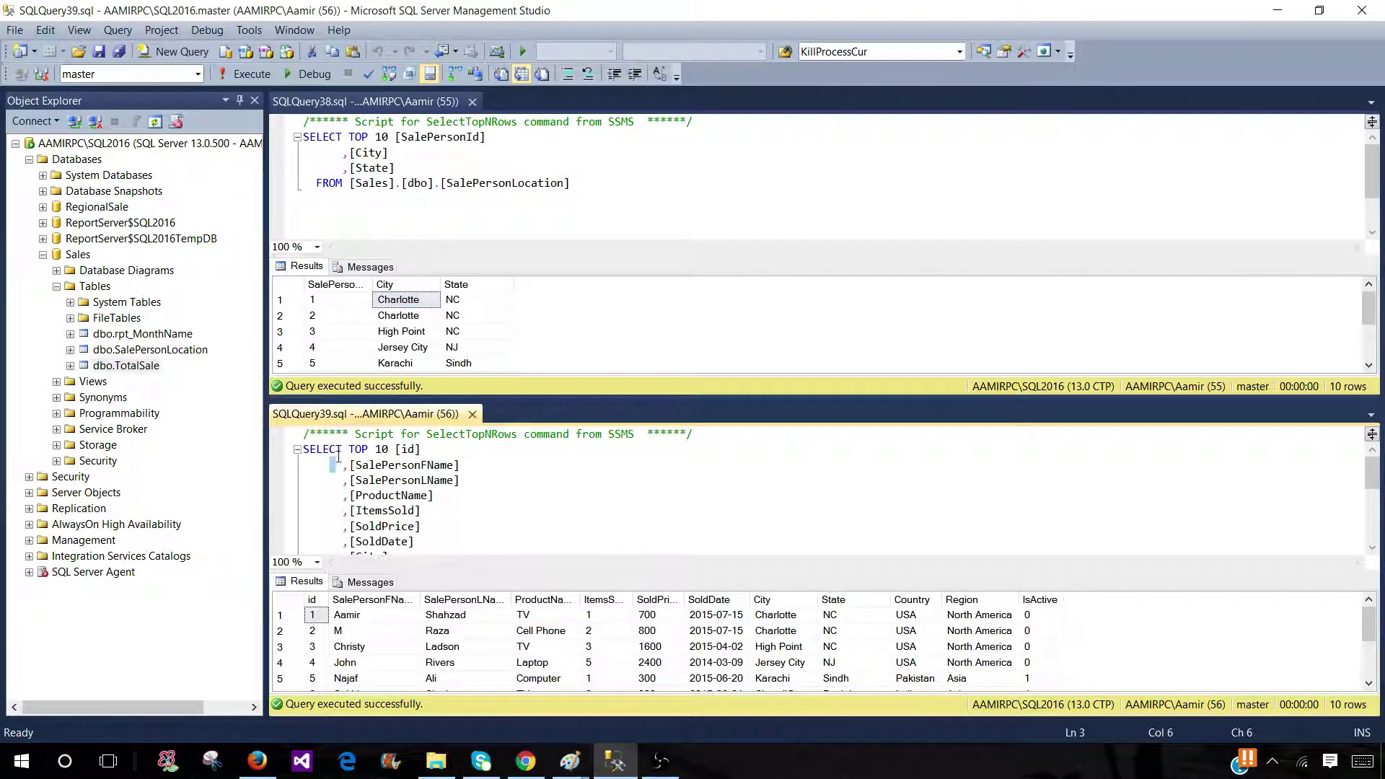
pyautogui.click(493, 518)
pyautogui.click(361, 617)
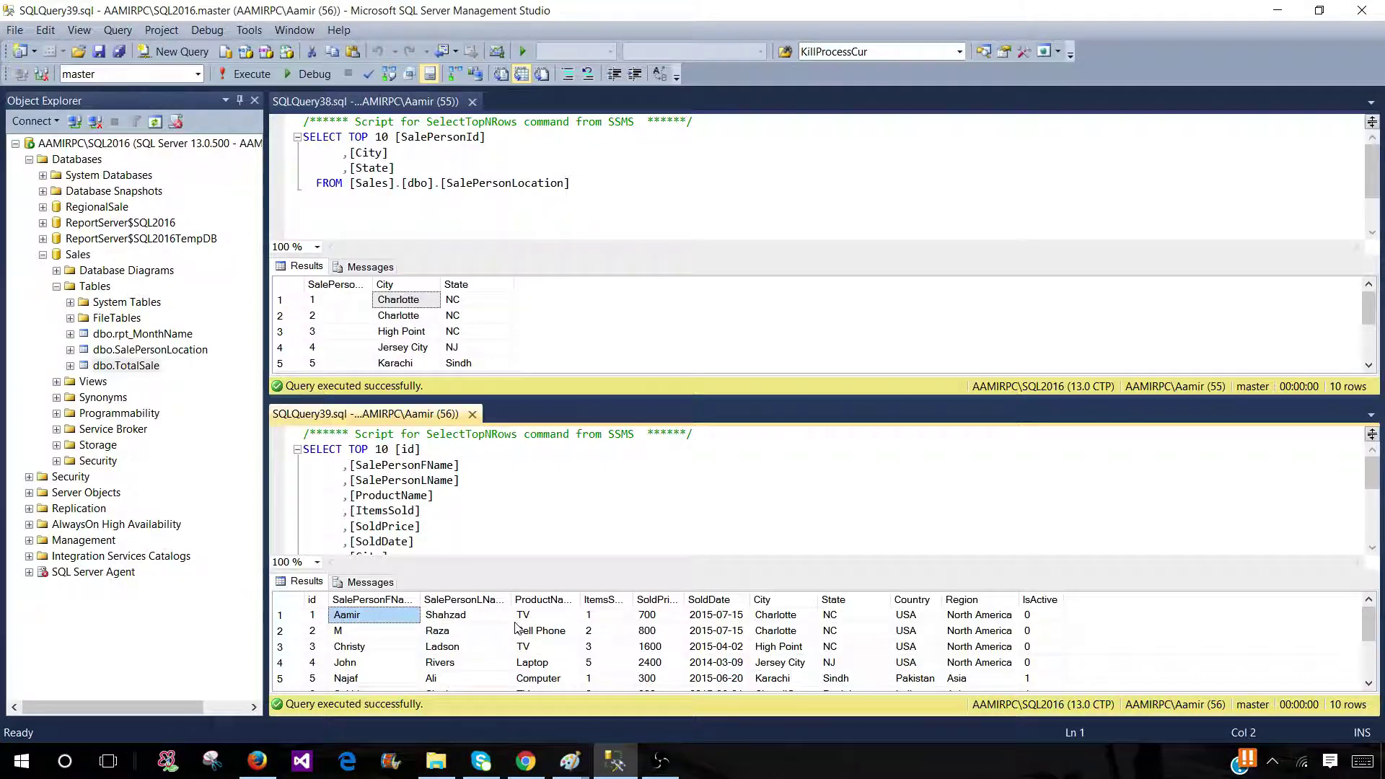
pyautogui.moveTo(1366, 308)
pyautogui.mouseDown()
pyautogui.moveTo(1367, 357)
pyautogui.moveTo(1367, 303)
pyautogui.mouseUp()
pyautogui.moveTo(1369, 626)
pyautogui.mouseDown()
pyautogui.moveTo(1370, 656)
pyautogui.moveTo(1370, 633)
pyautogui.mouseUp()
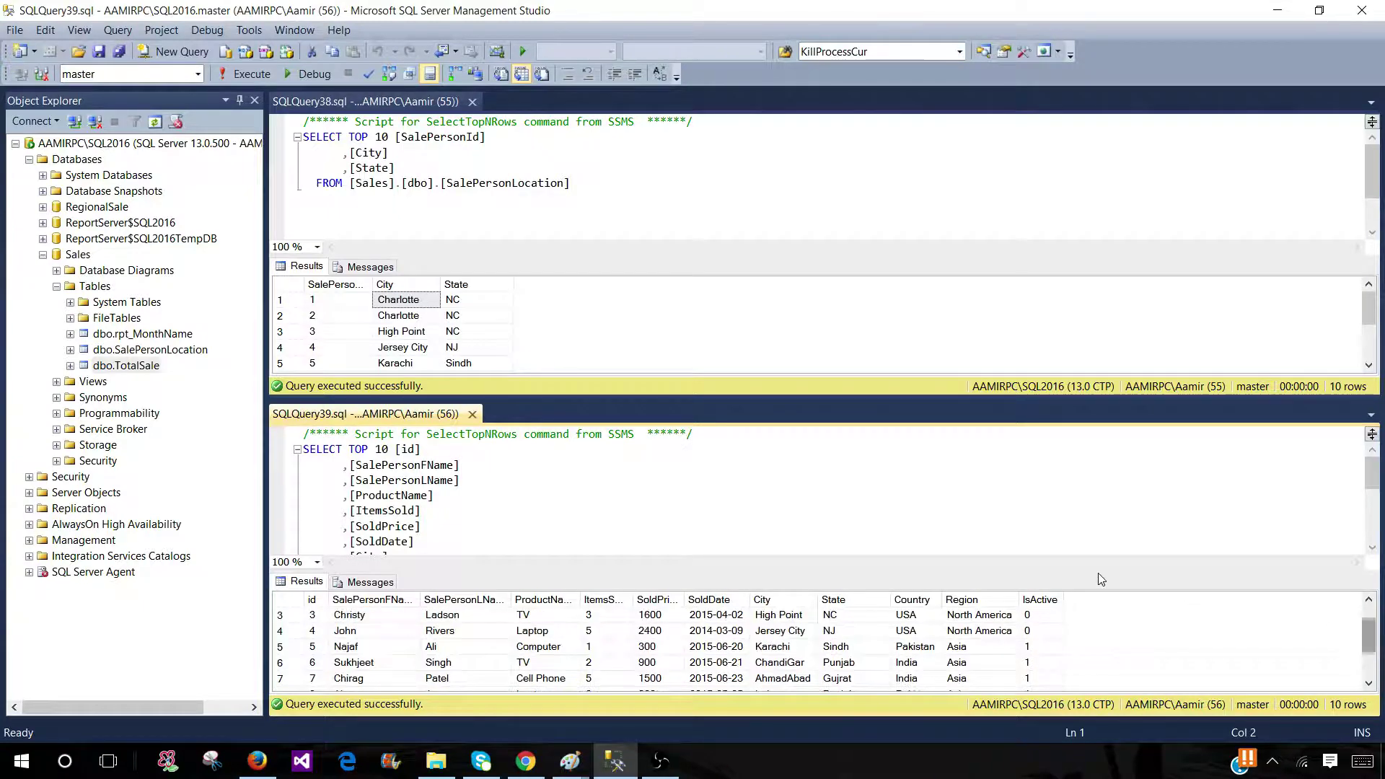
# - Drag both pane splitters up to enlarge the TotalSale and SalePersonLocation result grids
pyautogui.moveTo(1079, 570); pyautogui.dragTo(1067, 498)
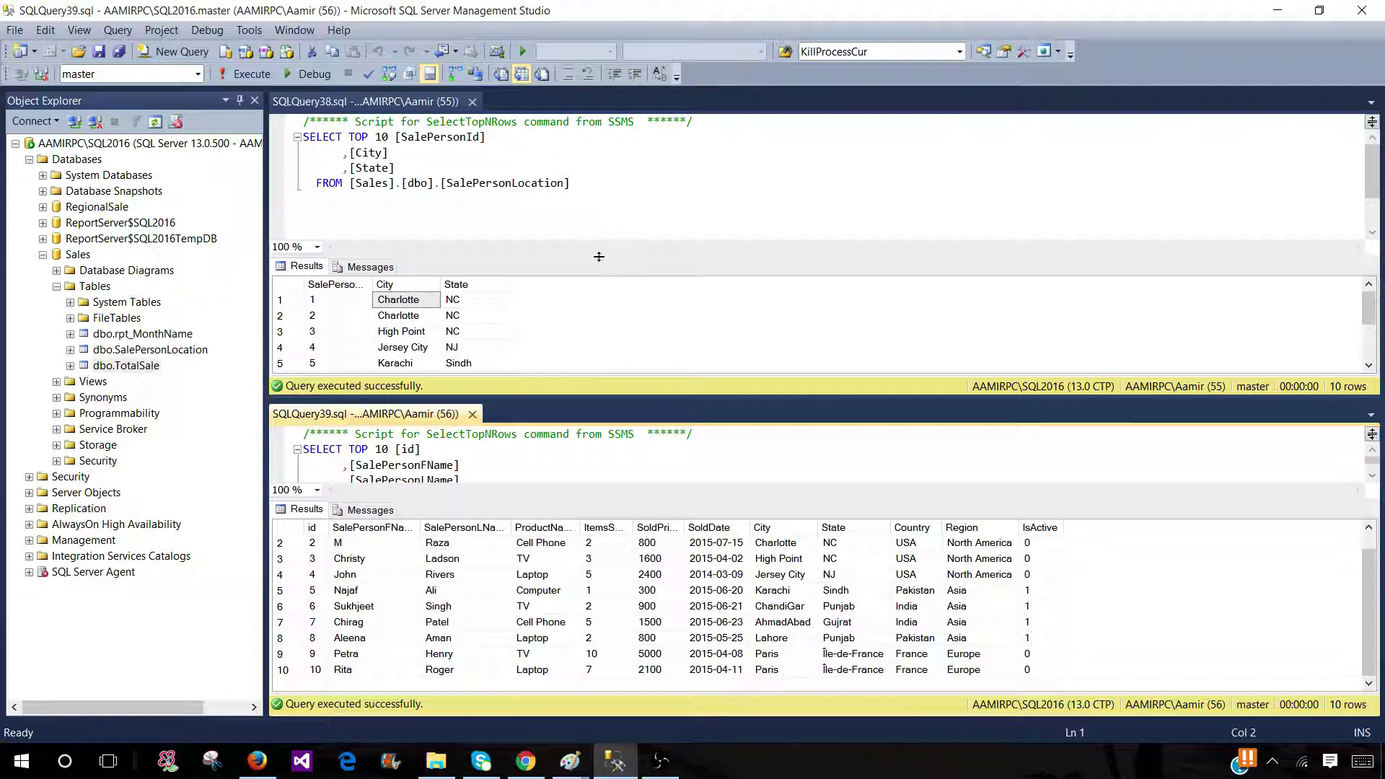
pyautogui.moveTo(598, 257); pyautogui.dragTo(598, 166)
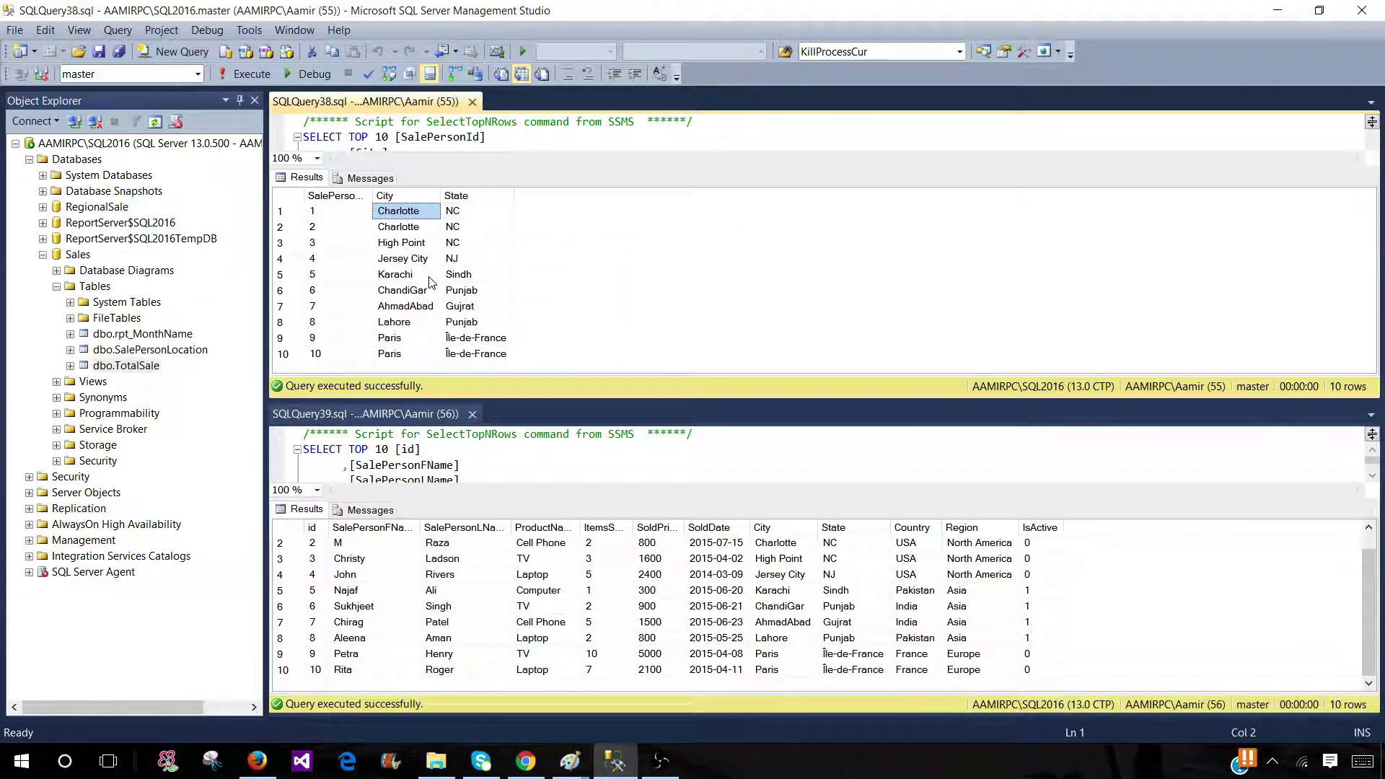
pyautogui.click(458, 214)
pyautogui.click(416, 230)
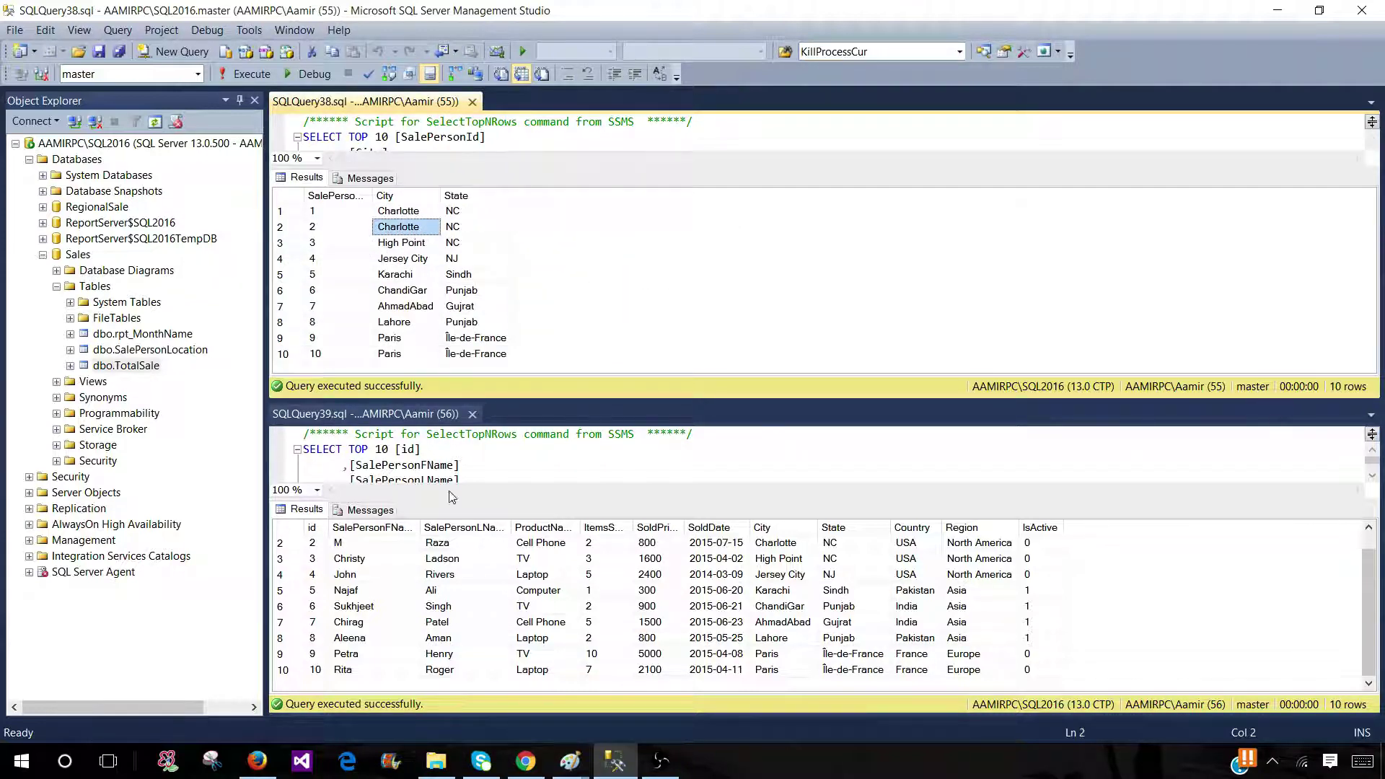
pyautogui.click(455, 558)
pyautogui.moveTo(454, 622); pyautogui.dragTo(357, 623)
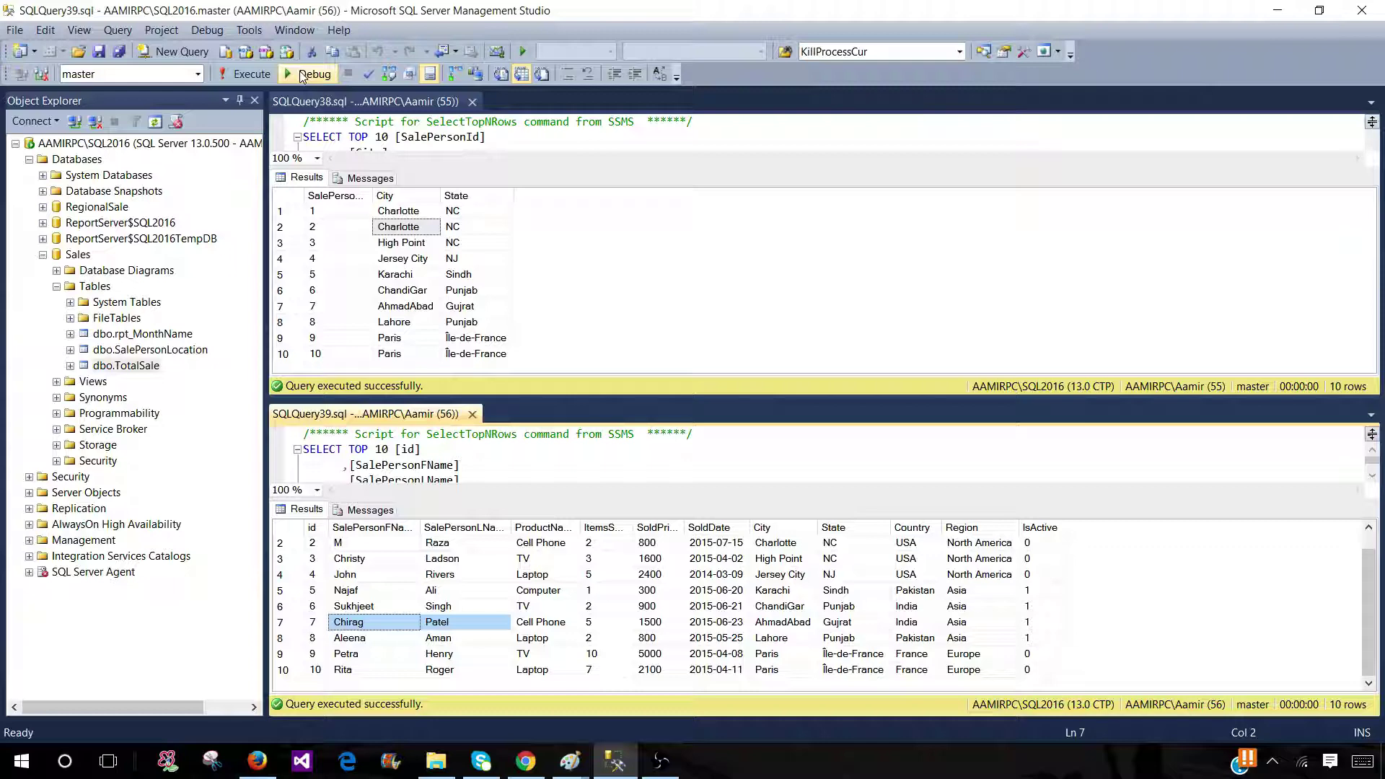
# - Merge the two tab groups into one with Window > Move to Next Tab Group
pyautogui.click(290, 32)
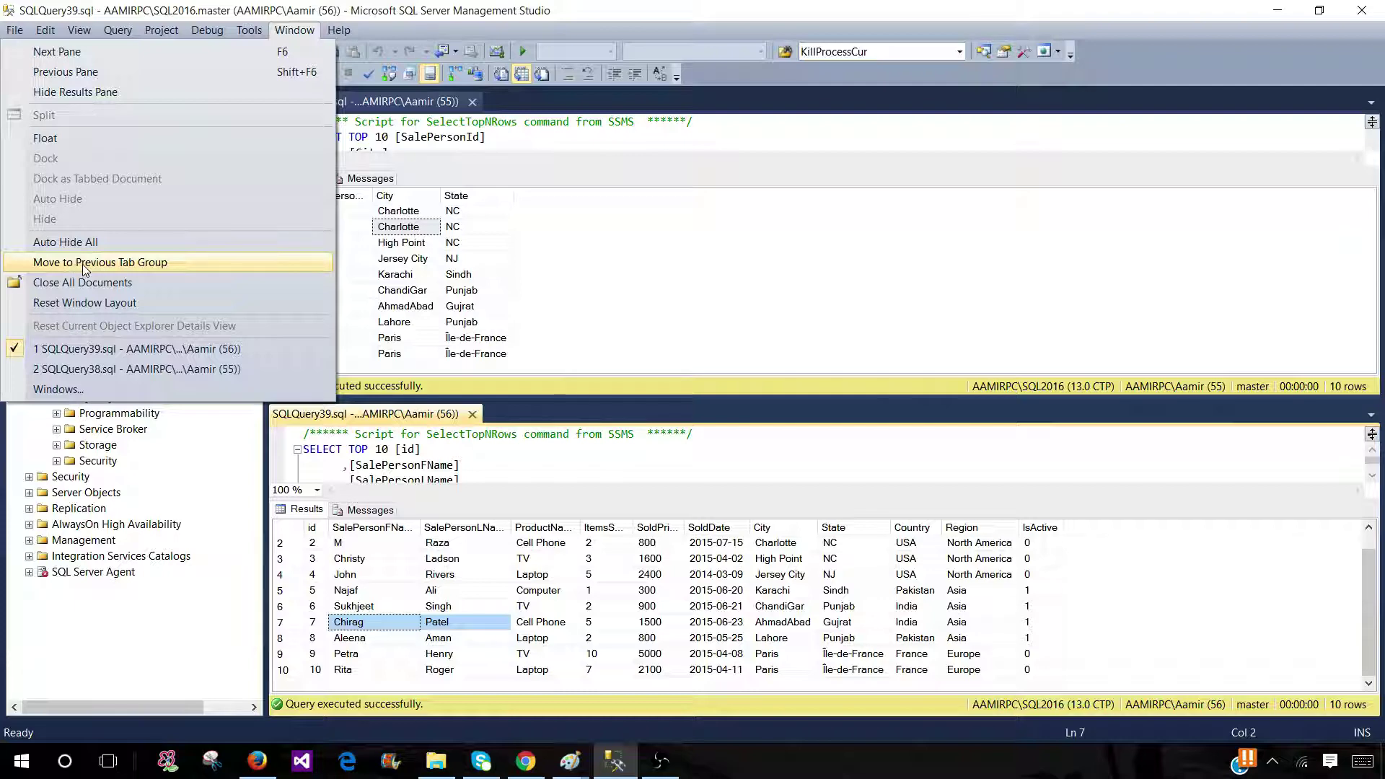
pyautogui.click(104, 263)
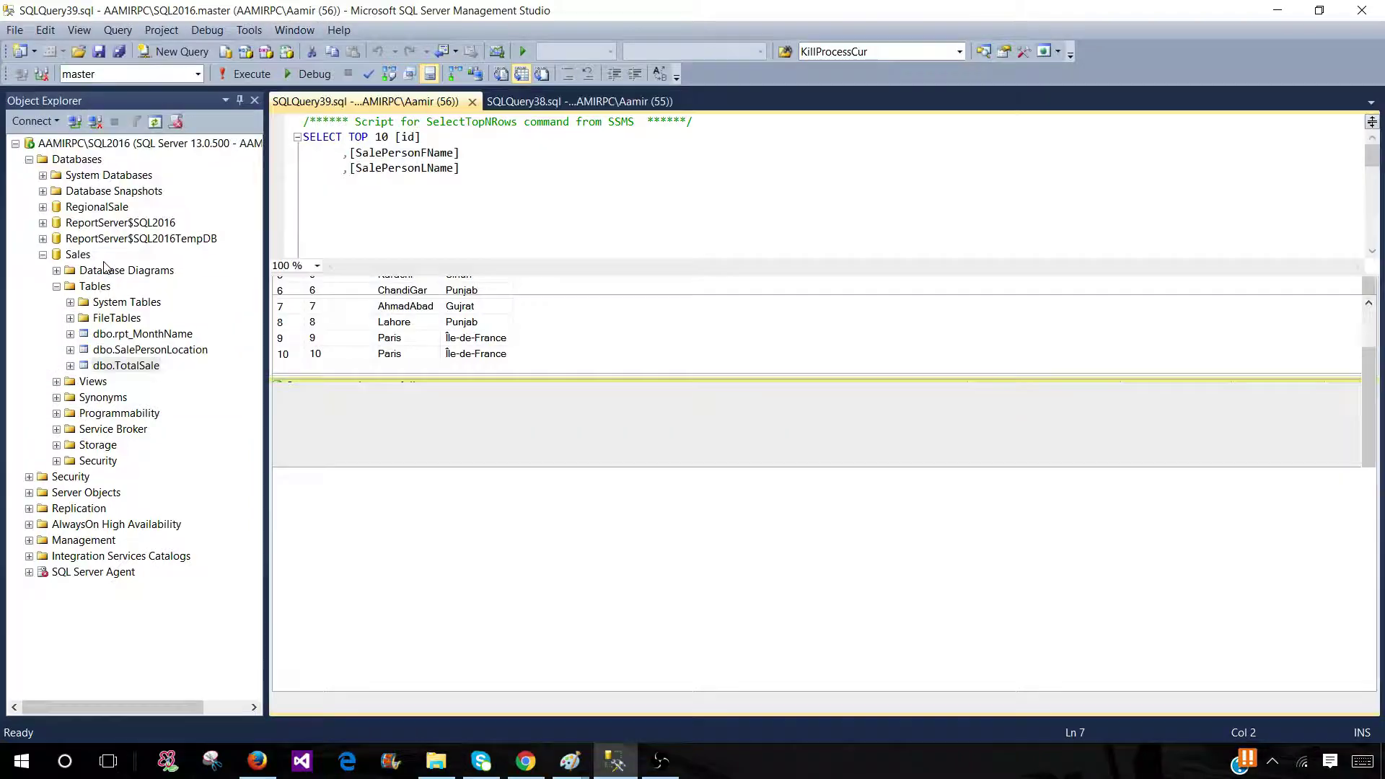
pyautogui.click(564, 102)
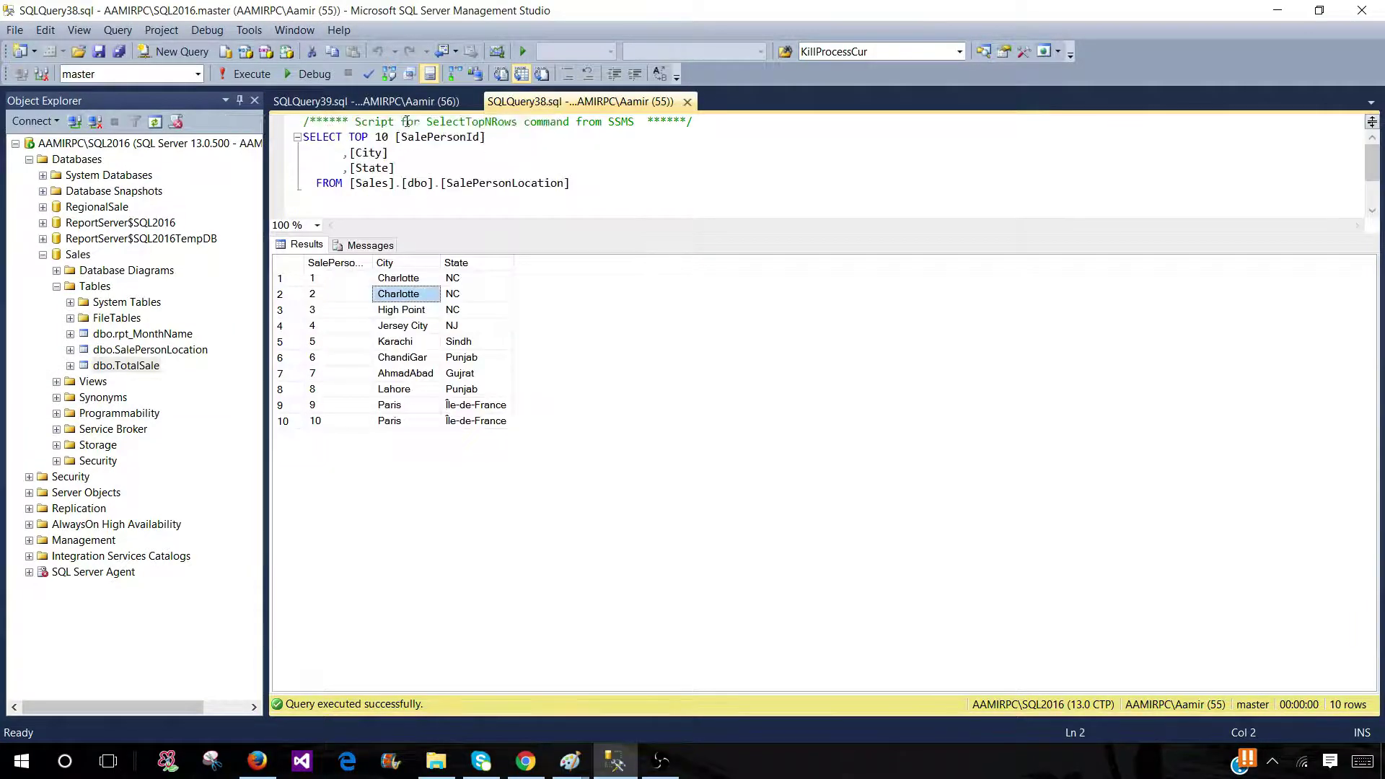
# - Switch between the SQLQuery38 and SQLQuery39 tabs, ending on SQLQuery39
pyautogui.click(327, 100)
pyautogui.click(521, 103)
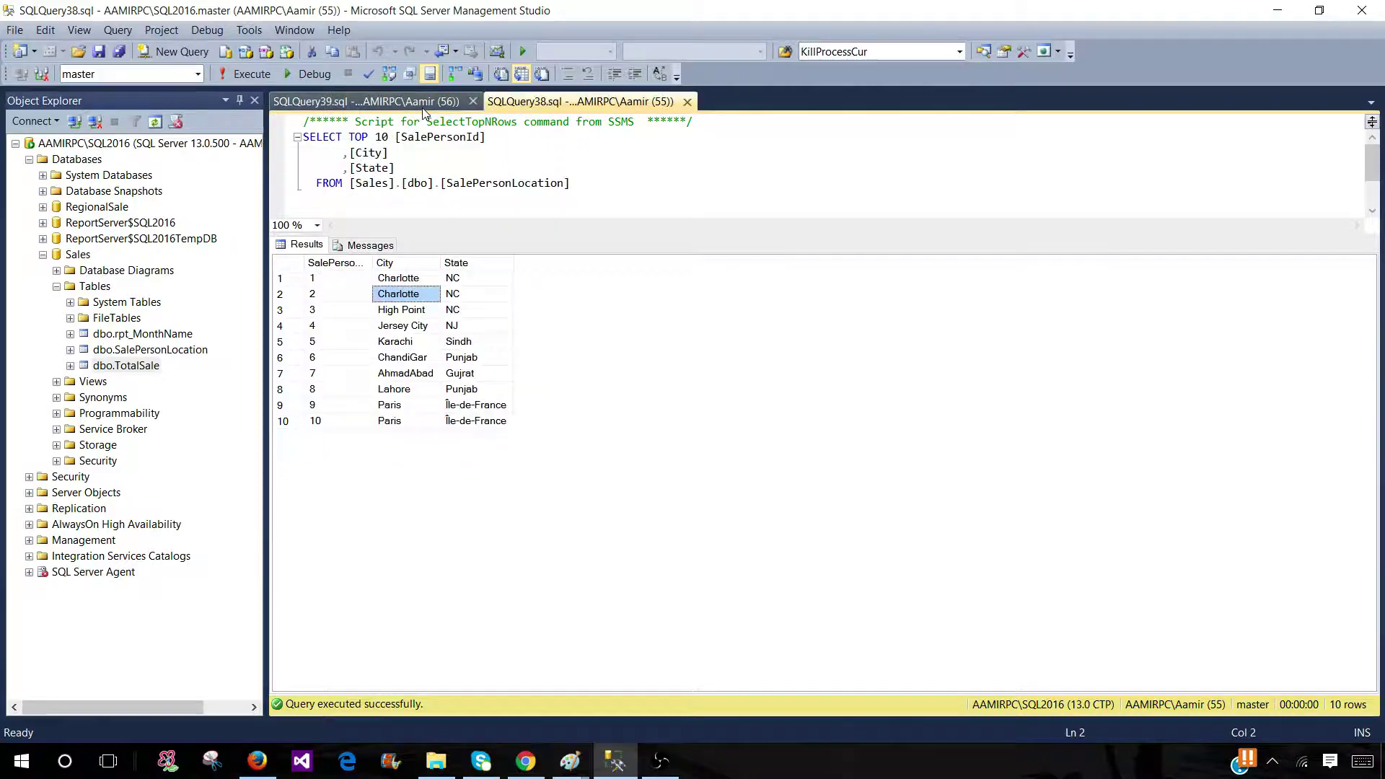
pyautogui.hotkey('ctrl', 'Tab')
pyautogui.click(511, 105)
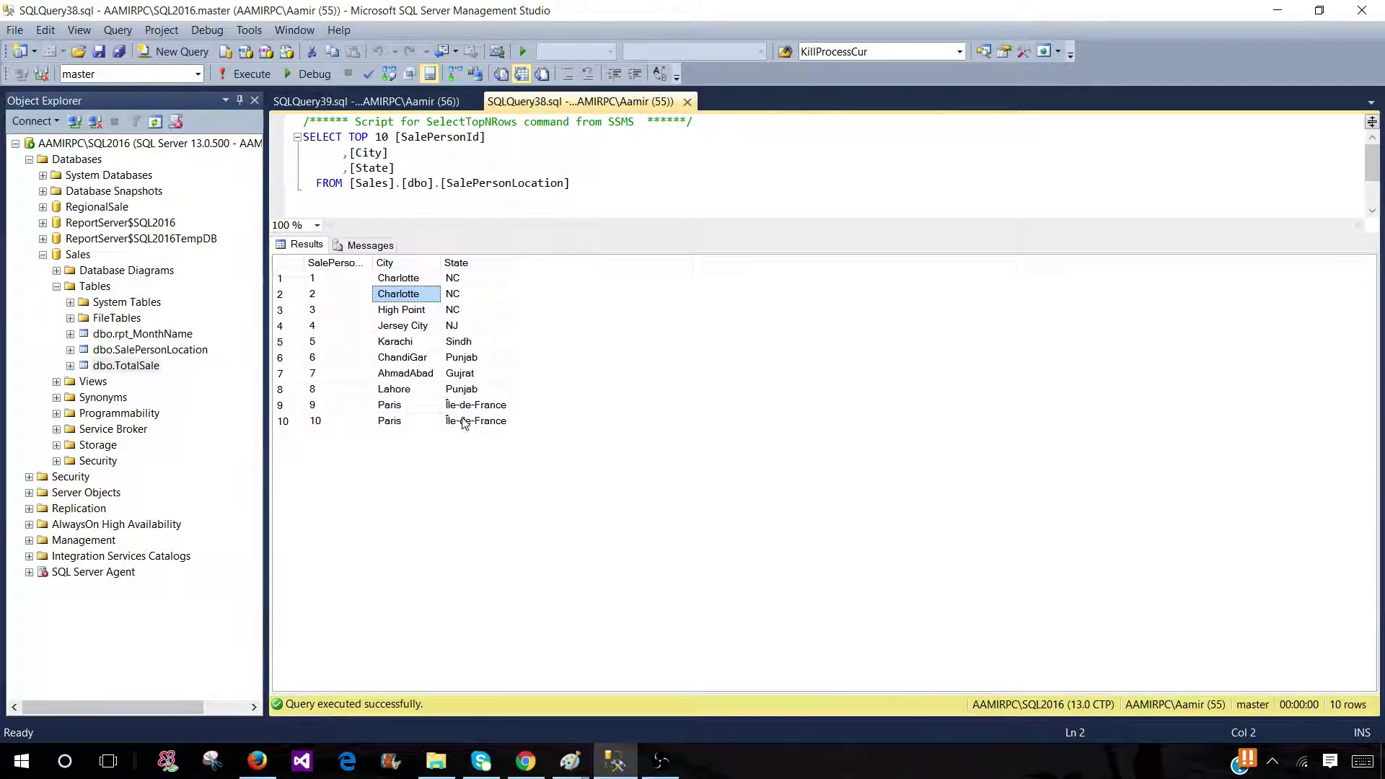
pyautogui.click(407, 103)
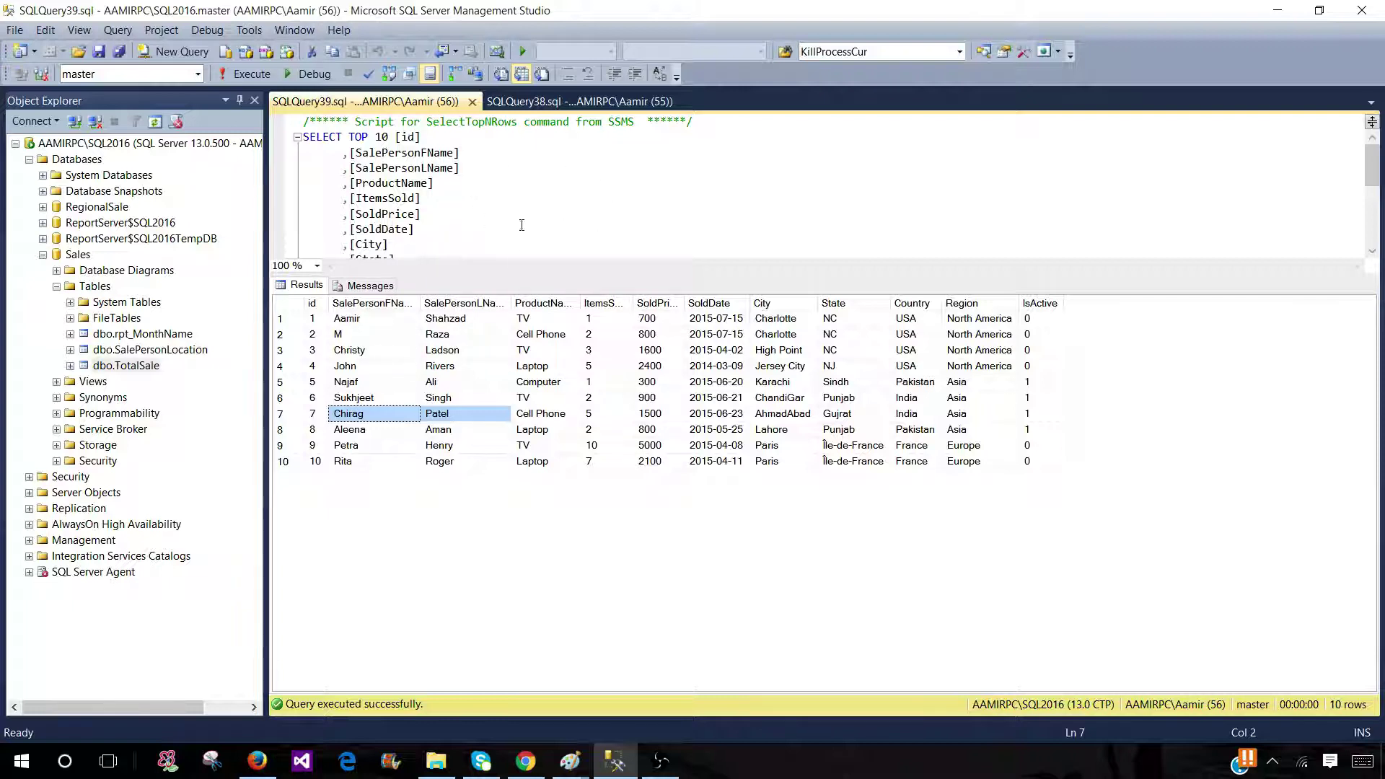
# - Arrange the two queries side by side in a New Vertical Tab Group
pyautogui.click(294, 32)
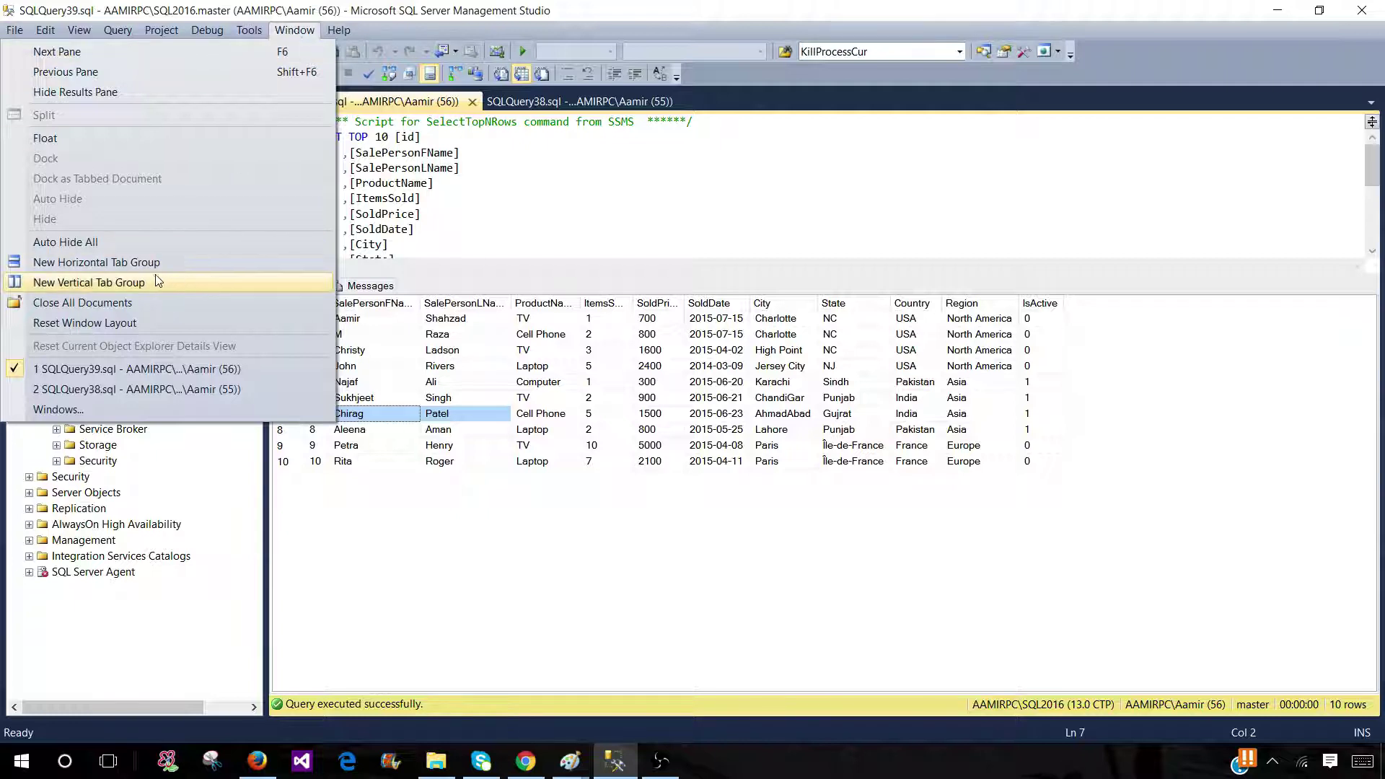
pyautogui.click(100, 283)
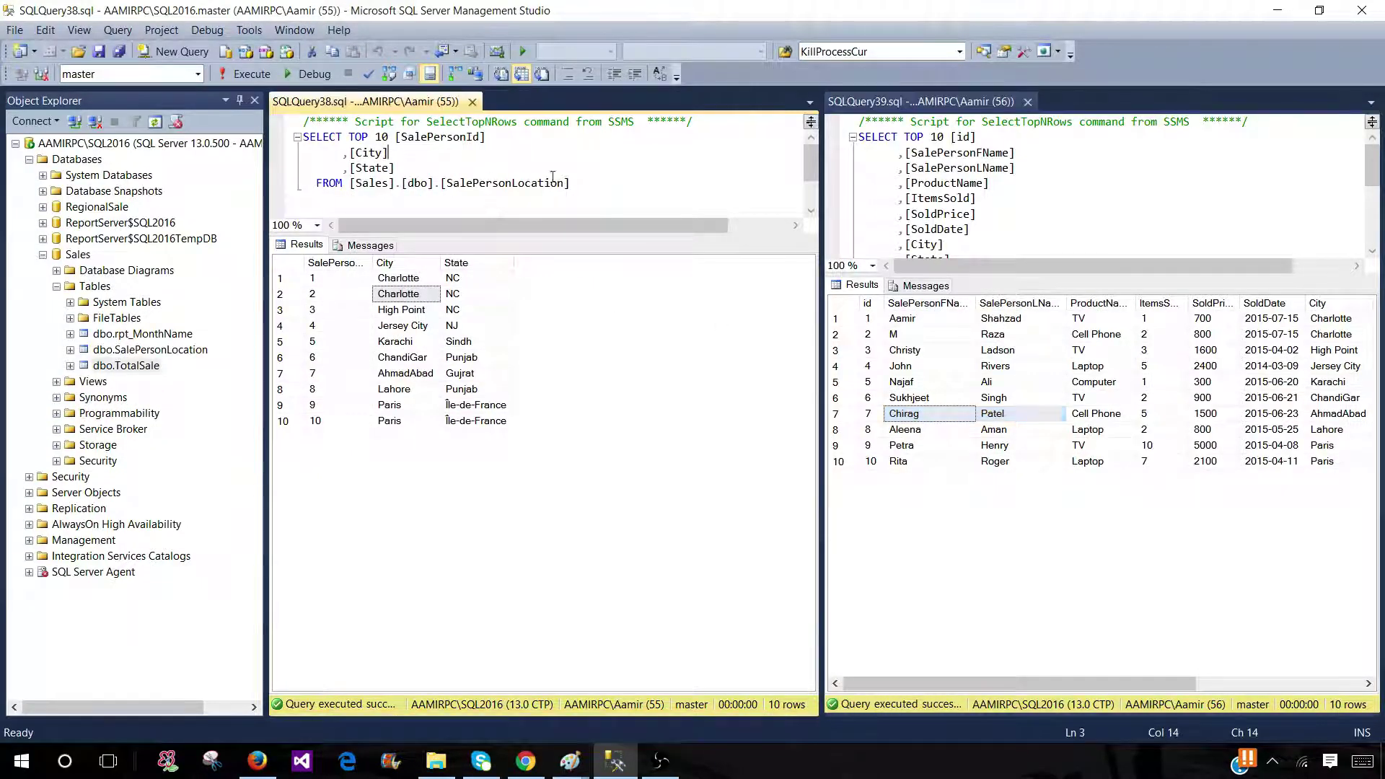
pyautogui.moveTo(570, 183); pyautogui.dragTo(306, 120)
pyautogui.click(950, 183)
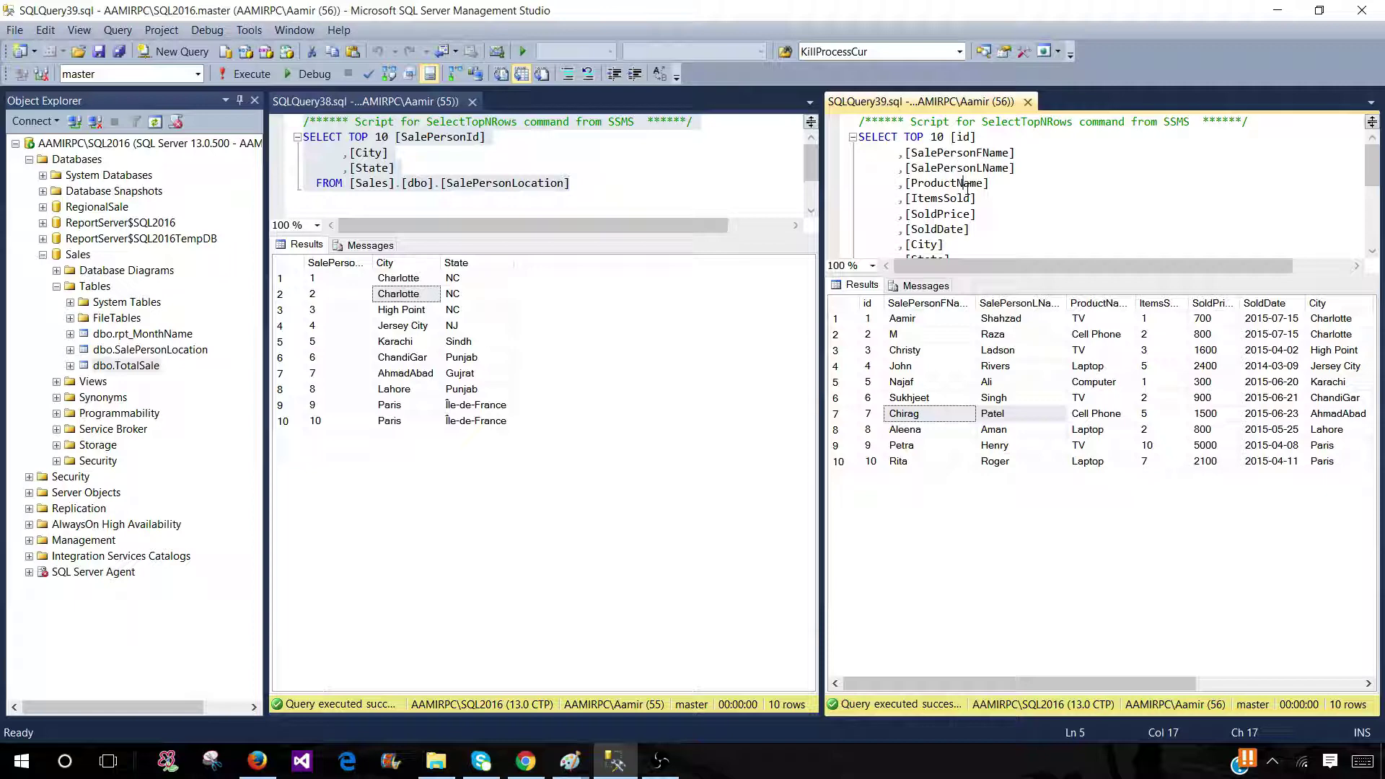
pyautogui.scroll(-2, 1104, 191)
pyautogui.scroll(-3, 1104, 192)
pyautogui.scroll(4, 974, 227)
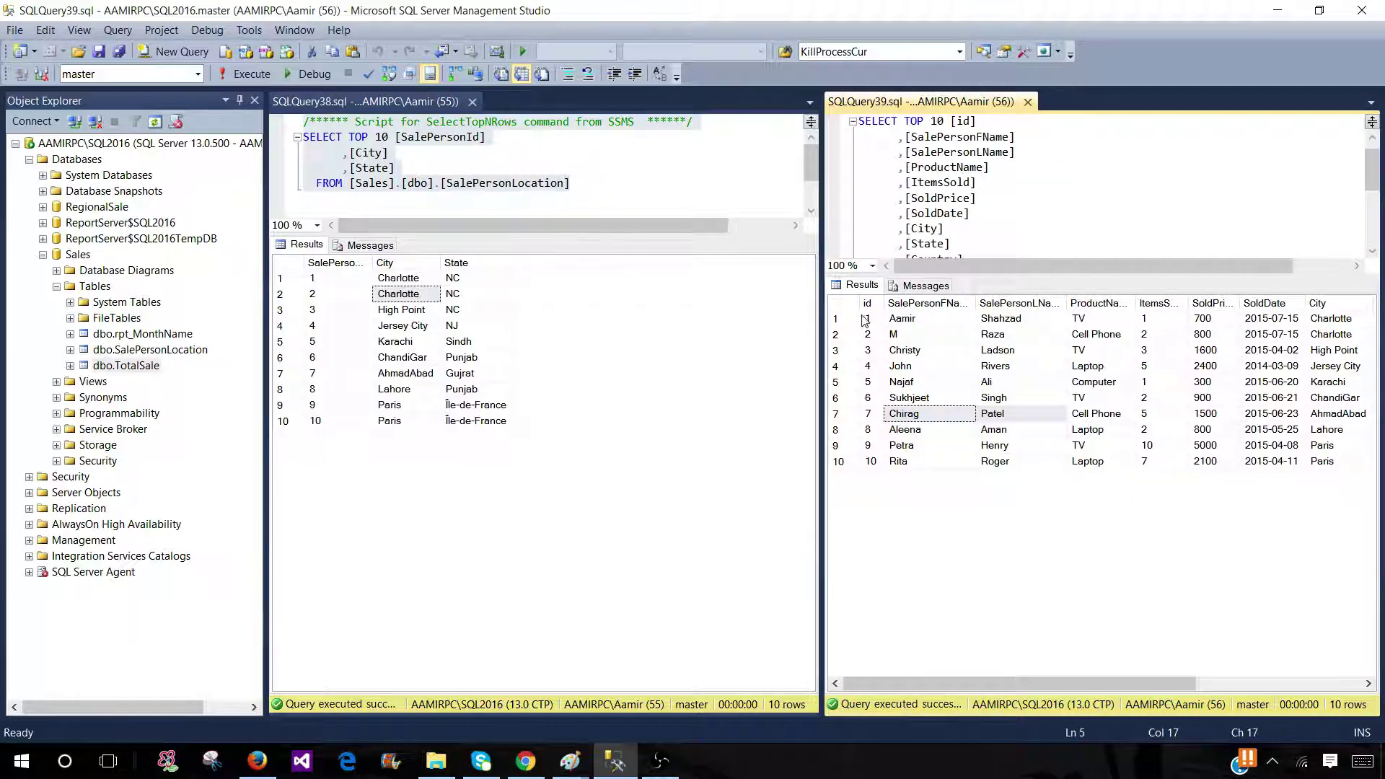
# - Select the result rows in both panes and the whole left query script
pyautogui.moveTo(867, 319); pyautogui.dragTo(1347, 487)
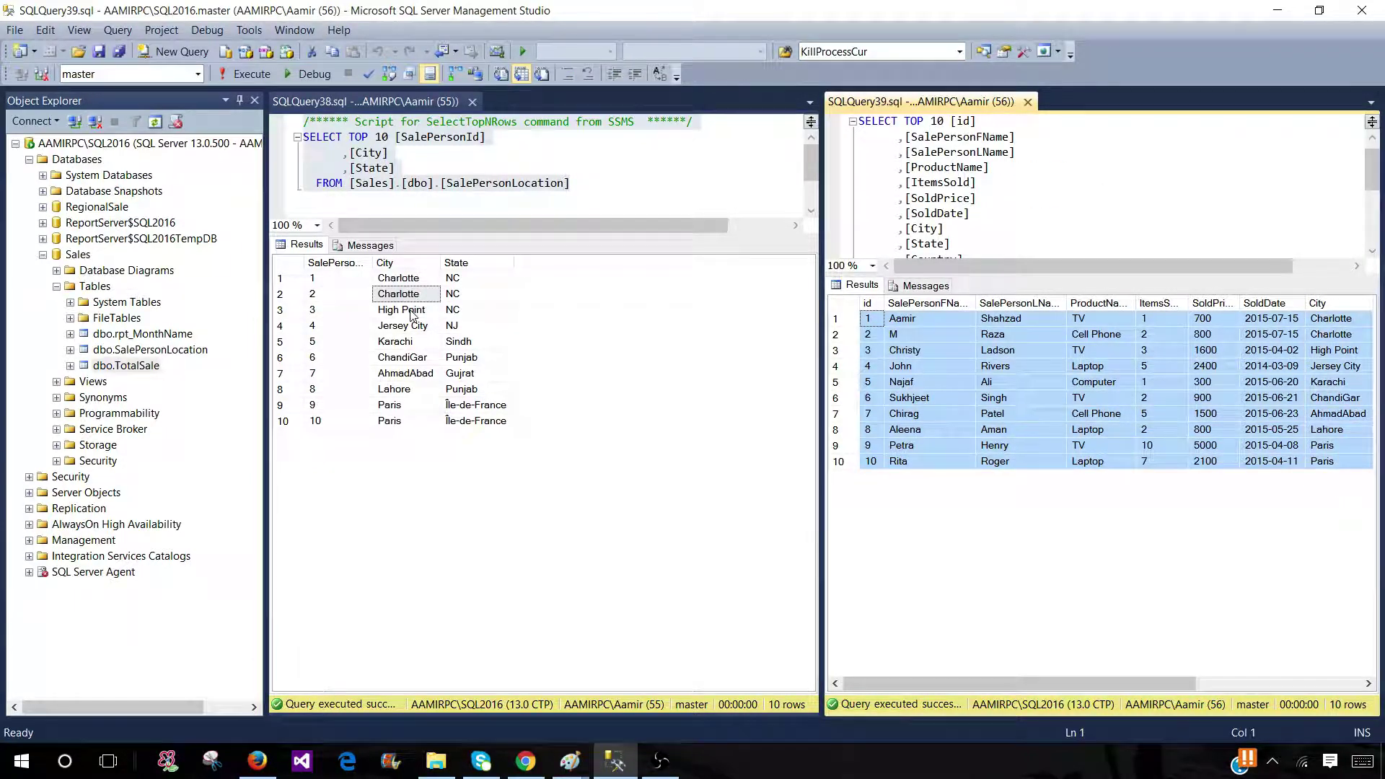
pyautogui.click(316, 279)
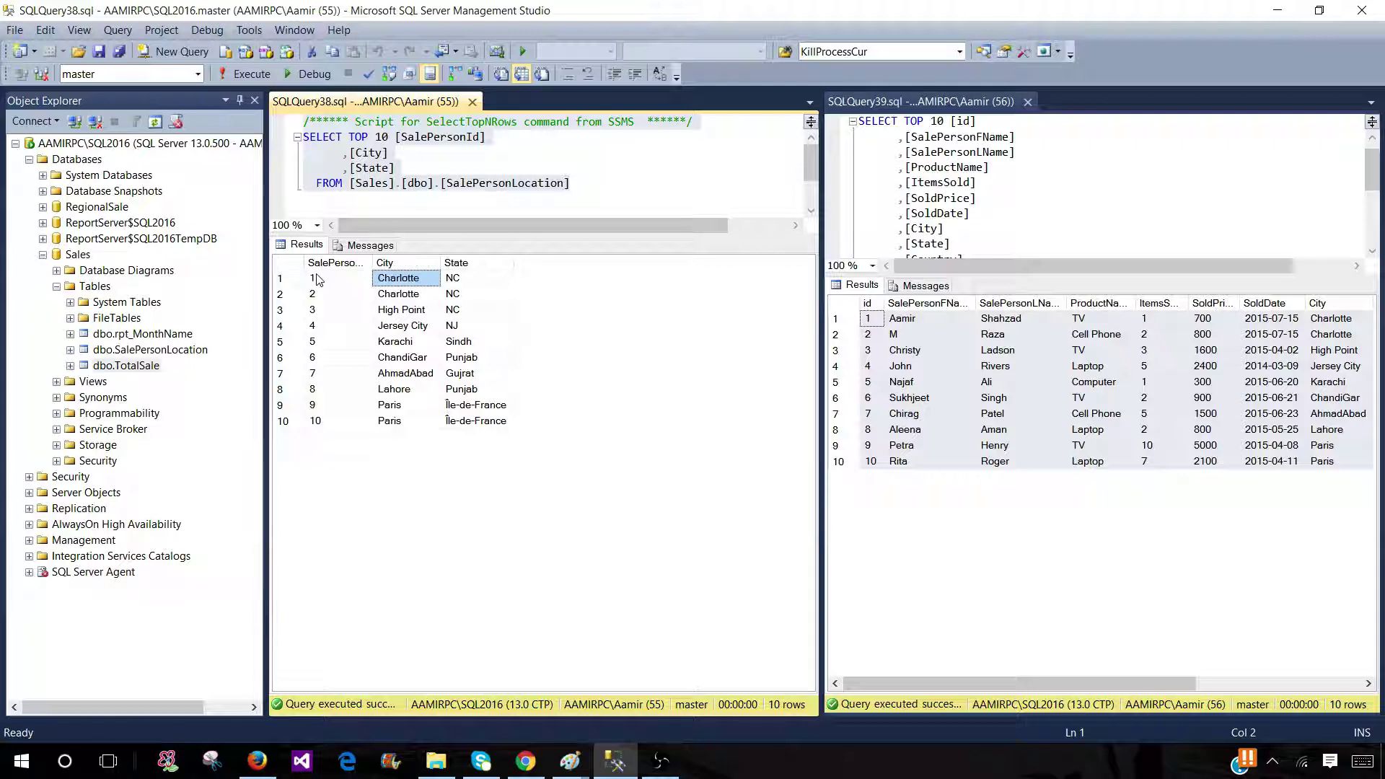
pyautogui.moveTo(325, 279); pyautogui.dragTo(500, 453)
pyautogui.click(481, 185)
pyautogui.moveTo(606, 196); pyautogui.dragTo(306, 122)
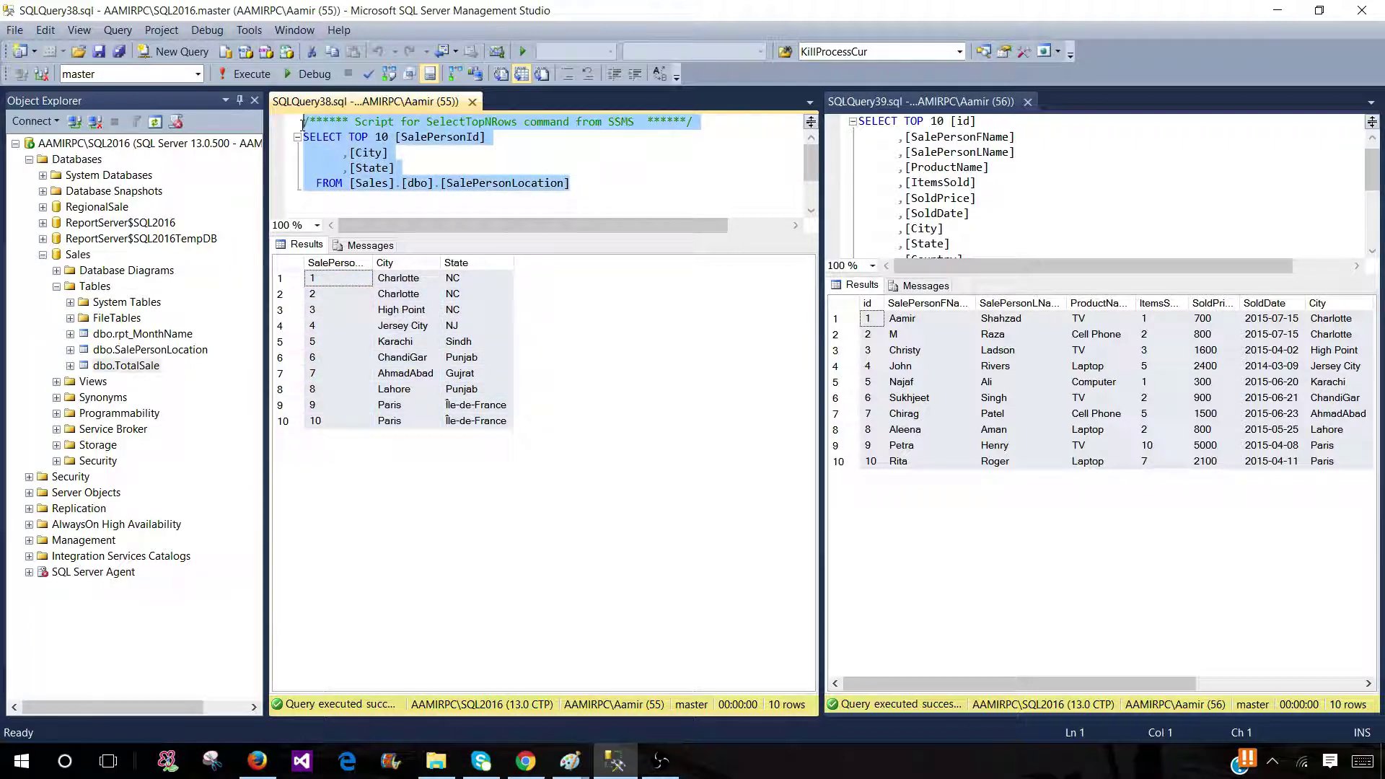
pyautogui.click(597, 186)
pyautogui.click(452, 325)
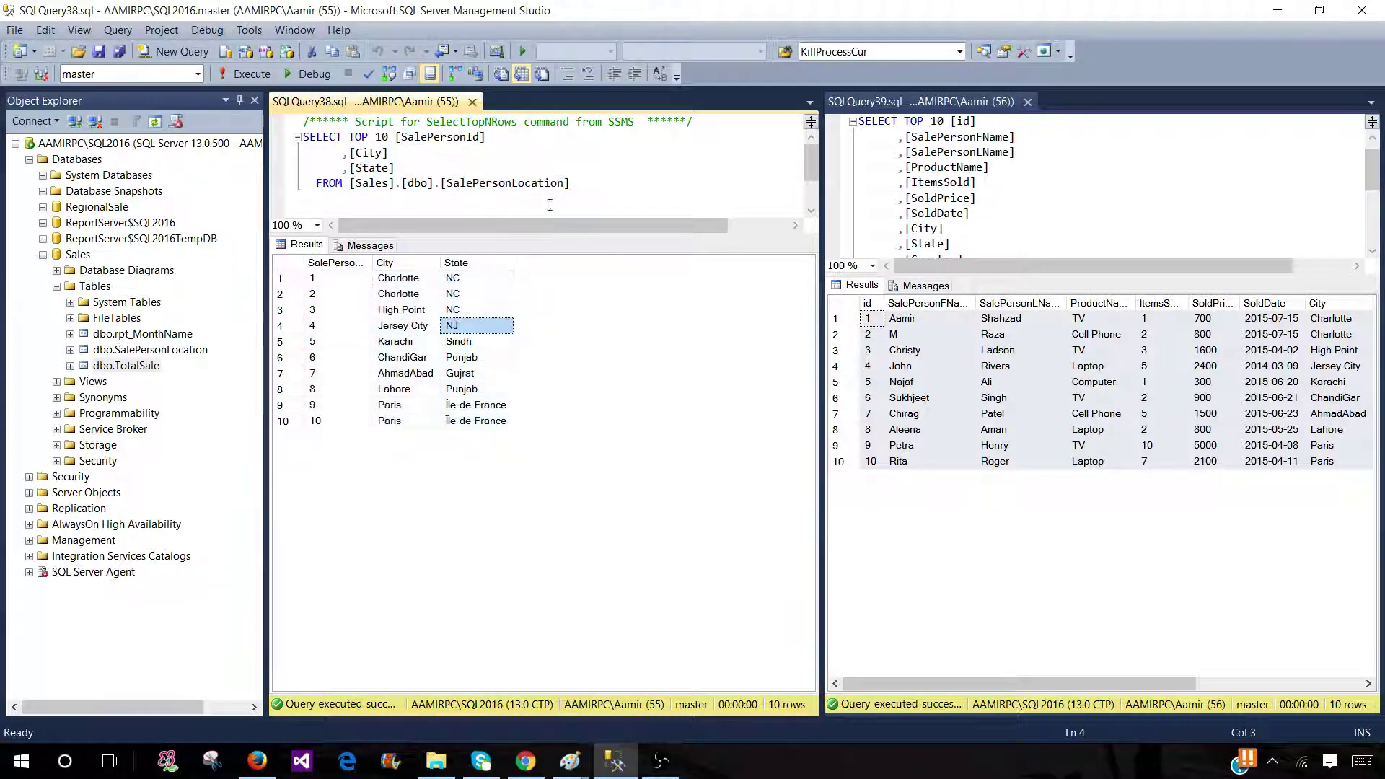
pyautogui.moveTo(575, 185); pyautogui.dragTo(304, 121)
# - Execute the left SalePersonLocation query and the right TotalSale query again
pyautogui.click(248, 76)
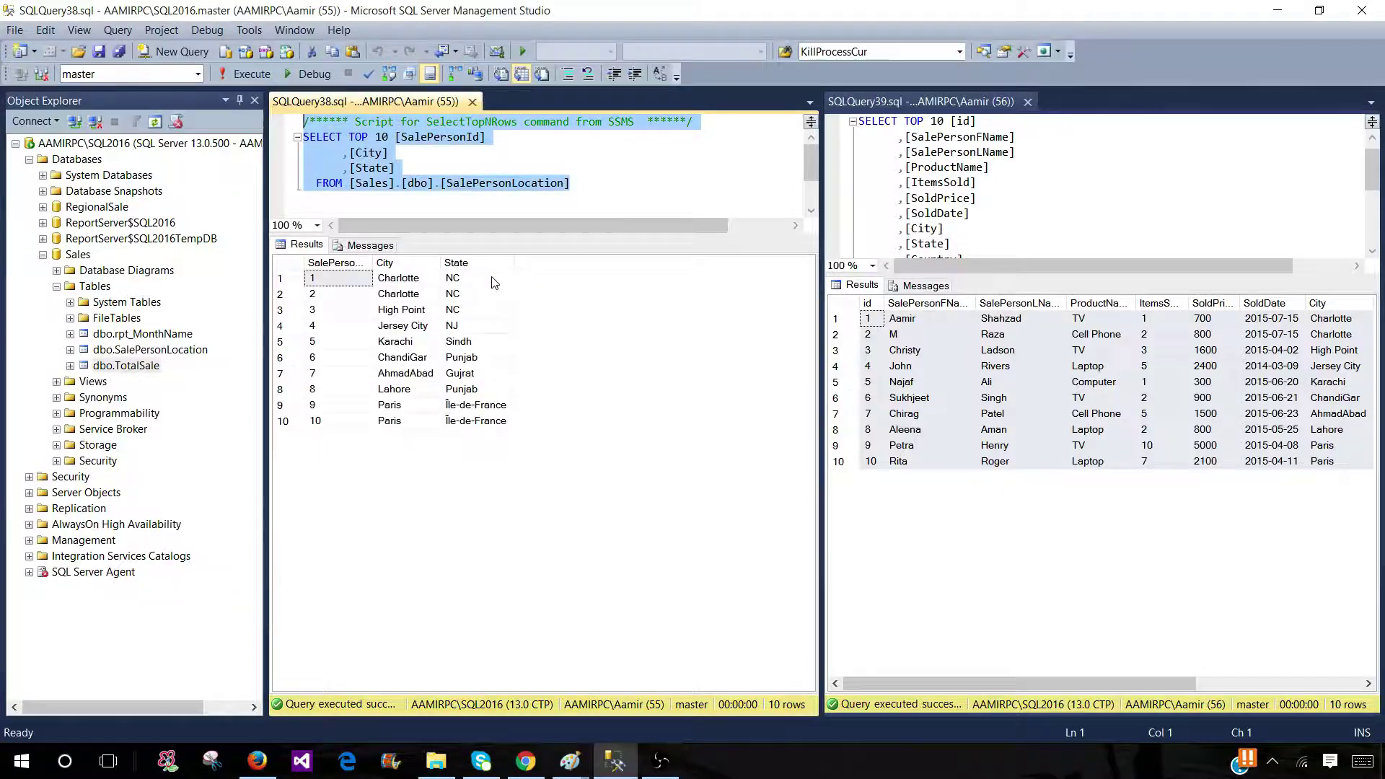
pyautogui.click(1031, 153)
pyautogui.click(247, 75)
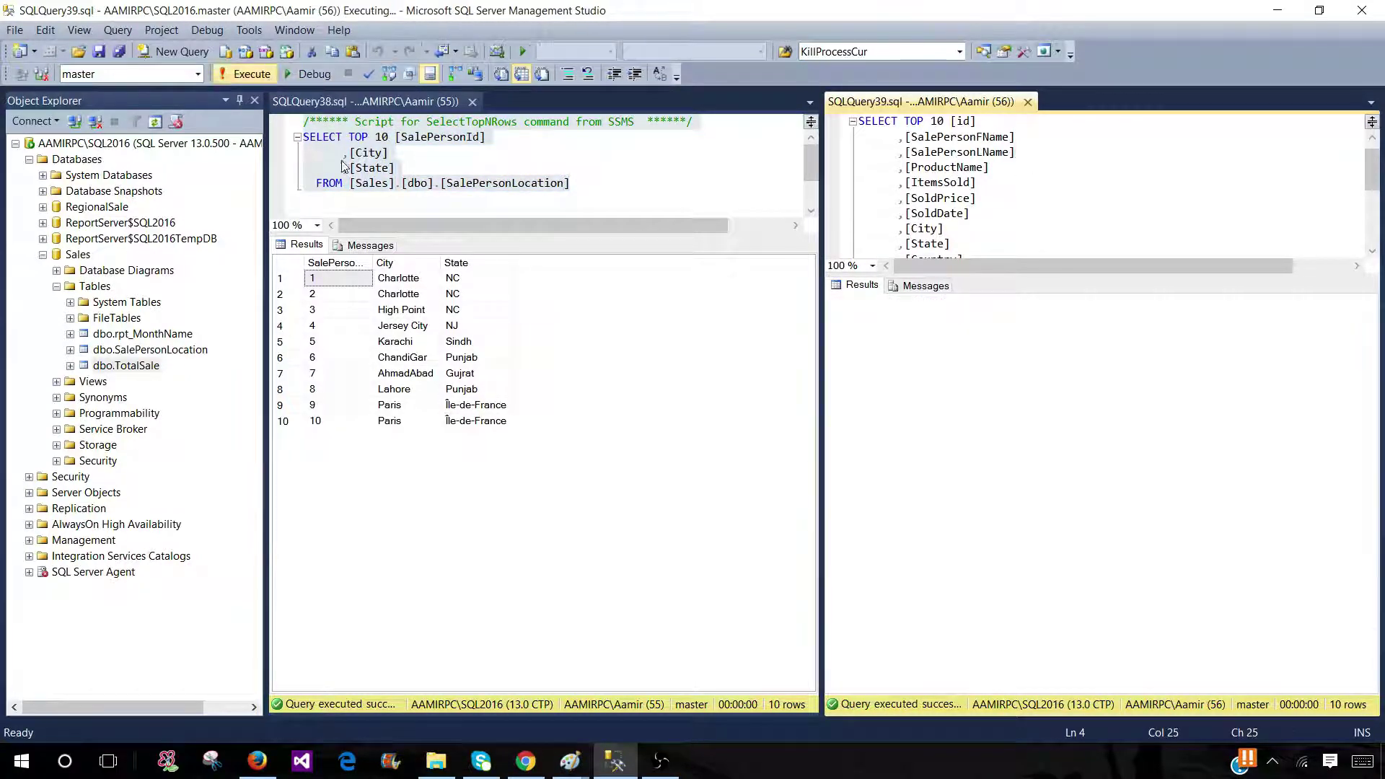
pyautogui.click(850, 321)
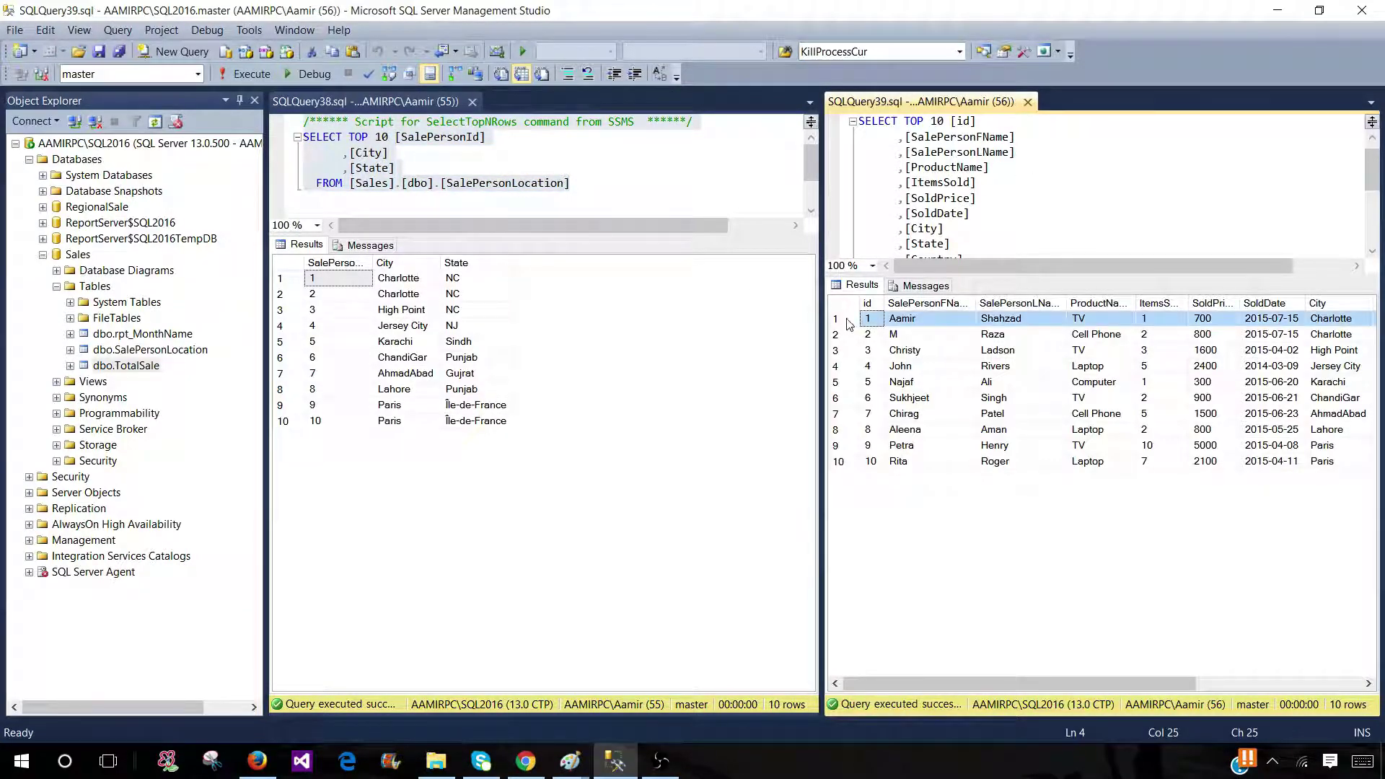
pyautogui.click(284, 281)
# - Widen the SalePersonId column in the left results and select a few result cells
pyautogui.moveTo(374, 263); pyautogui.dragTo(430, 262)
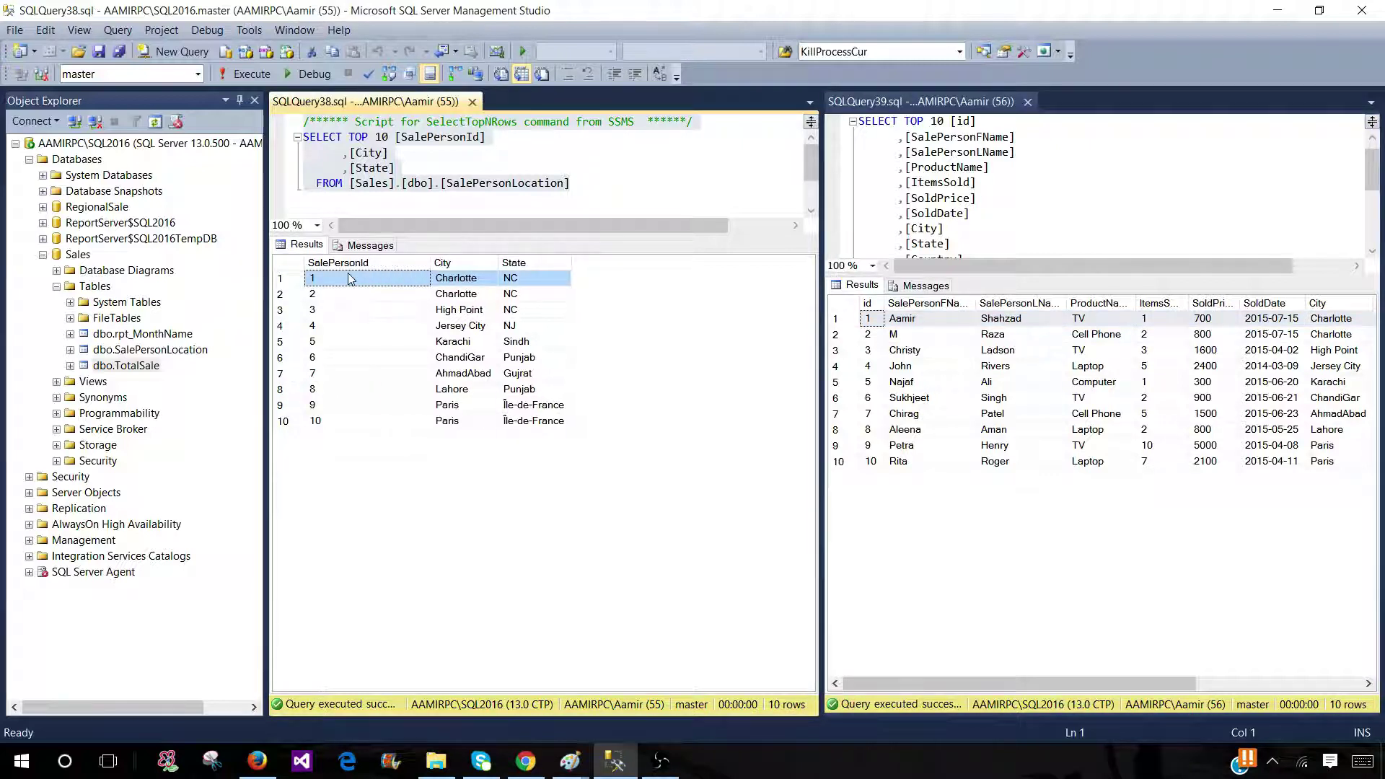
pyautogui.click(897, 320)
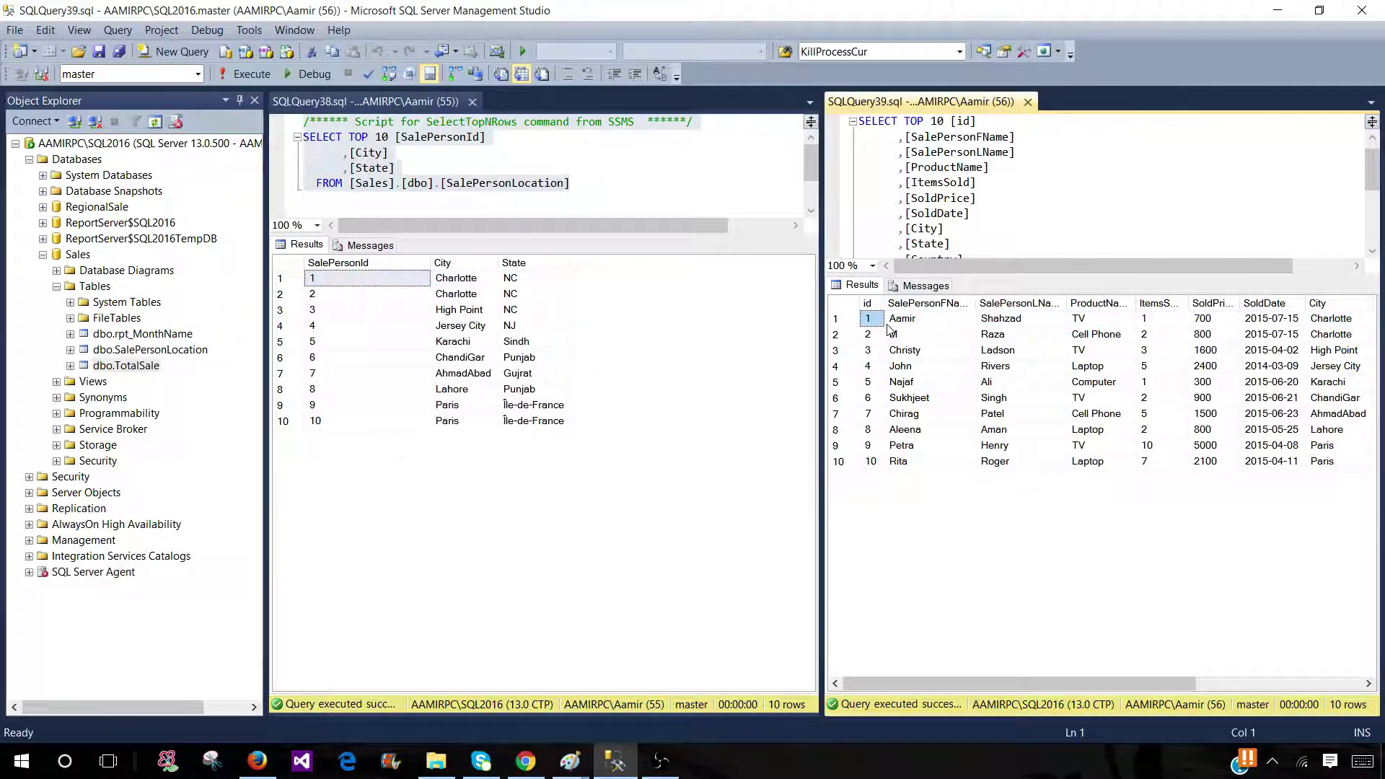
pyautogui.click(1004, 335)
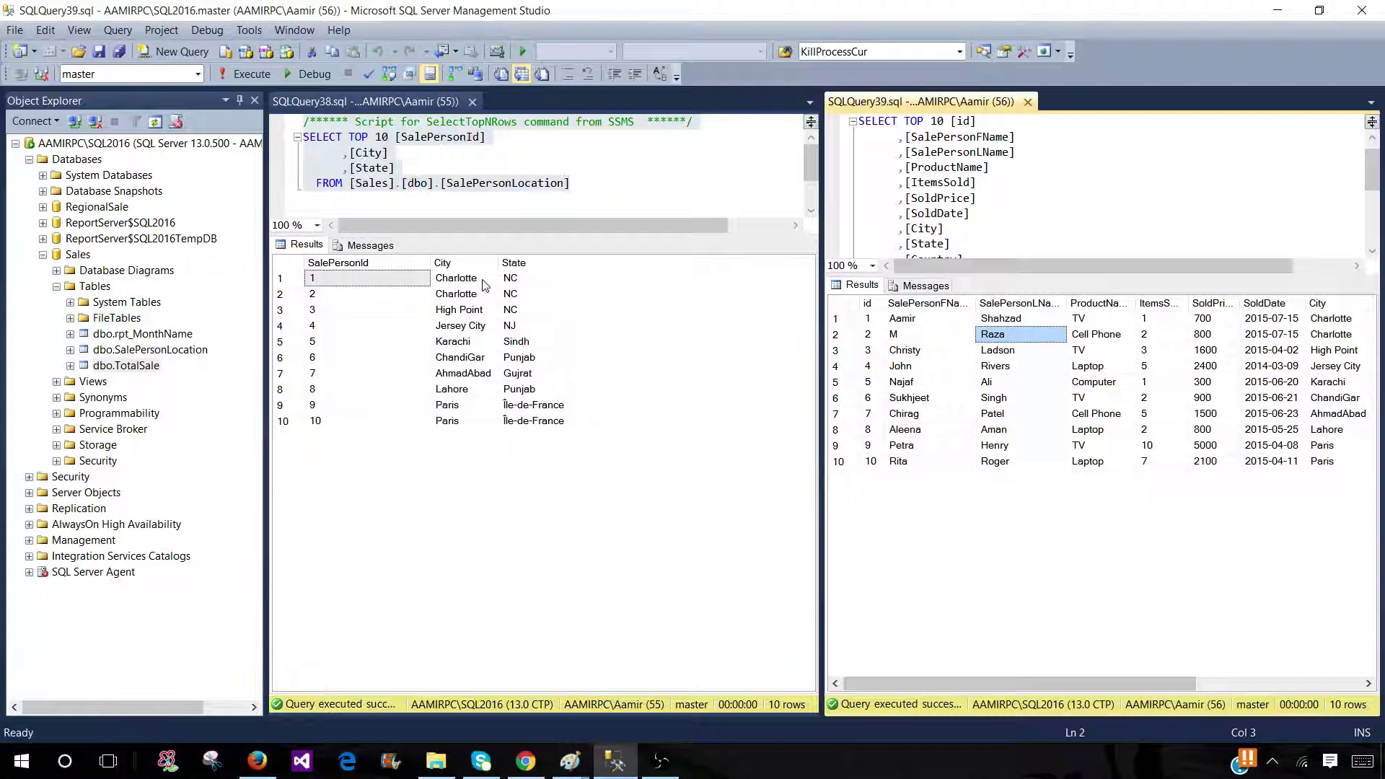
pyautogui.moveTo(483, 283); pyautogui.dragTo(544, 281)
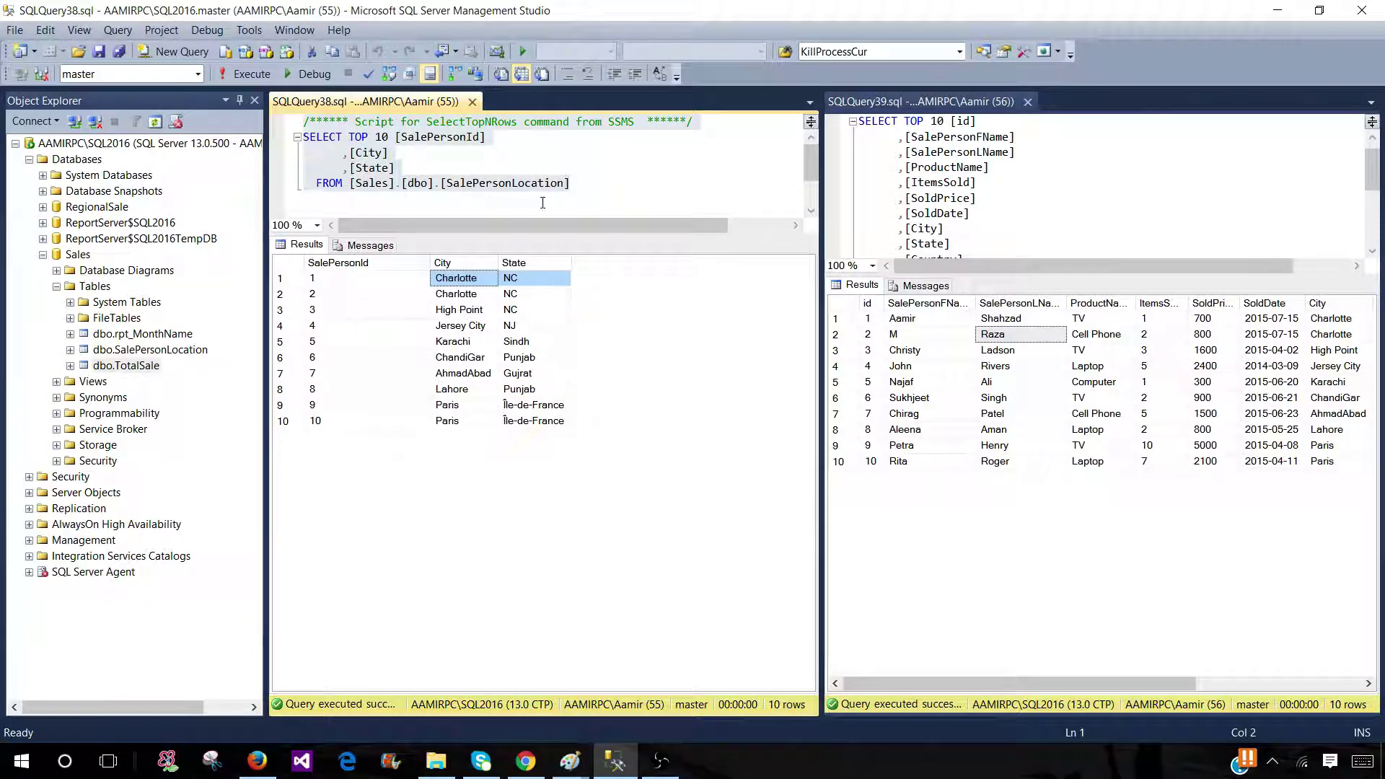
# - Rejoin both queries into one tab group via Move to Next Tab Group, ending on SQLQuery39
pyautogui.click(290, 31)
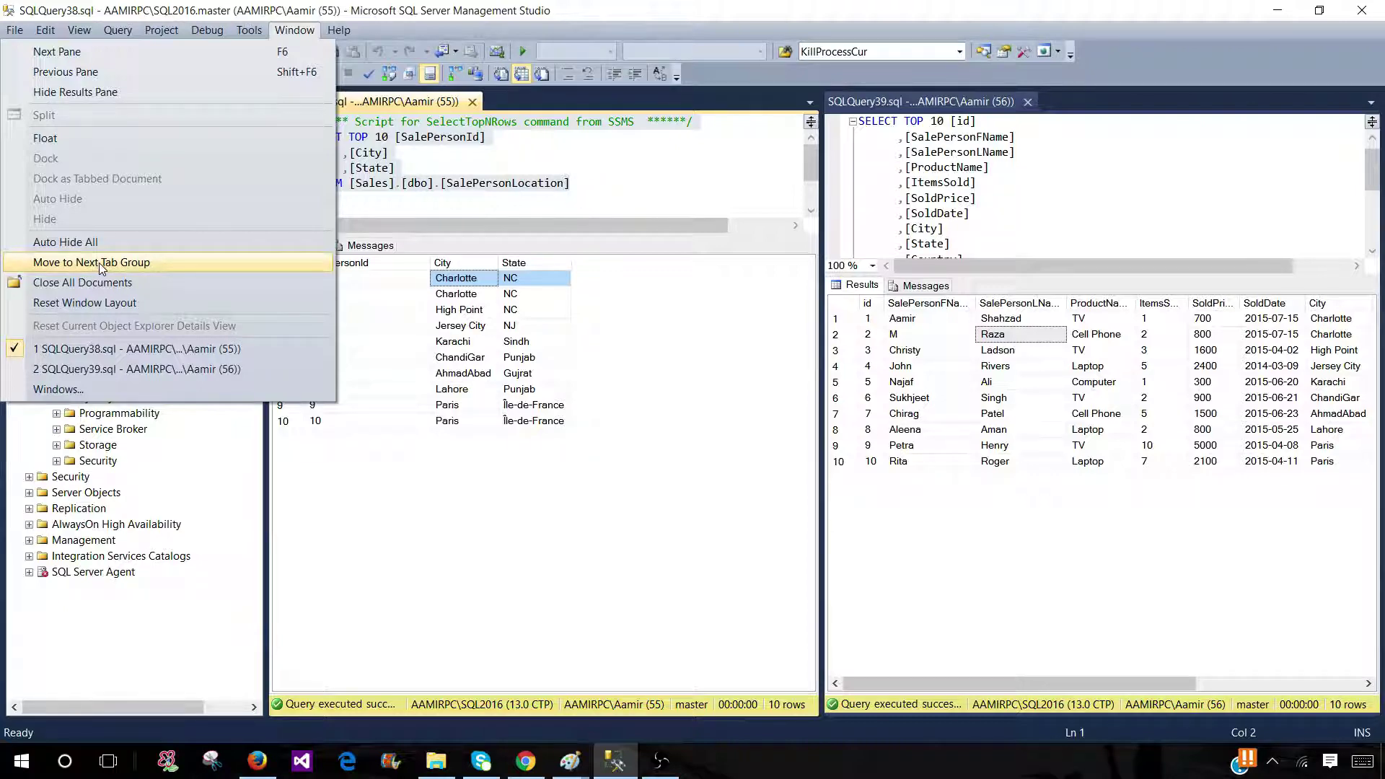
pyautogui.click(99, 262)
pyautogui.click(585, 101)
pyautogui.click(438, 104)
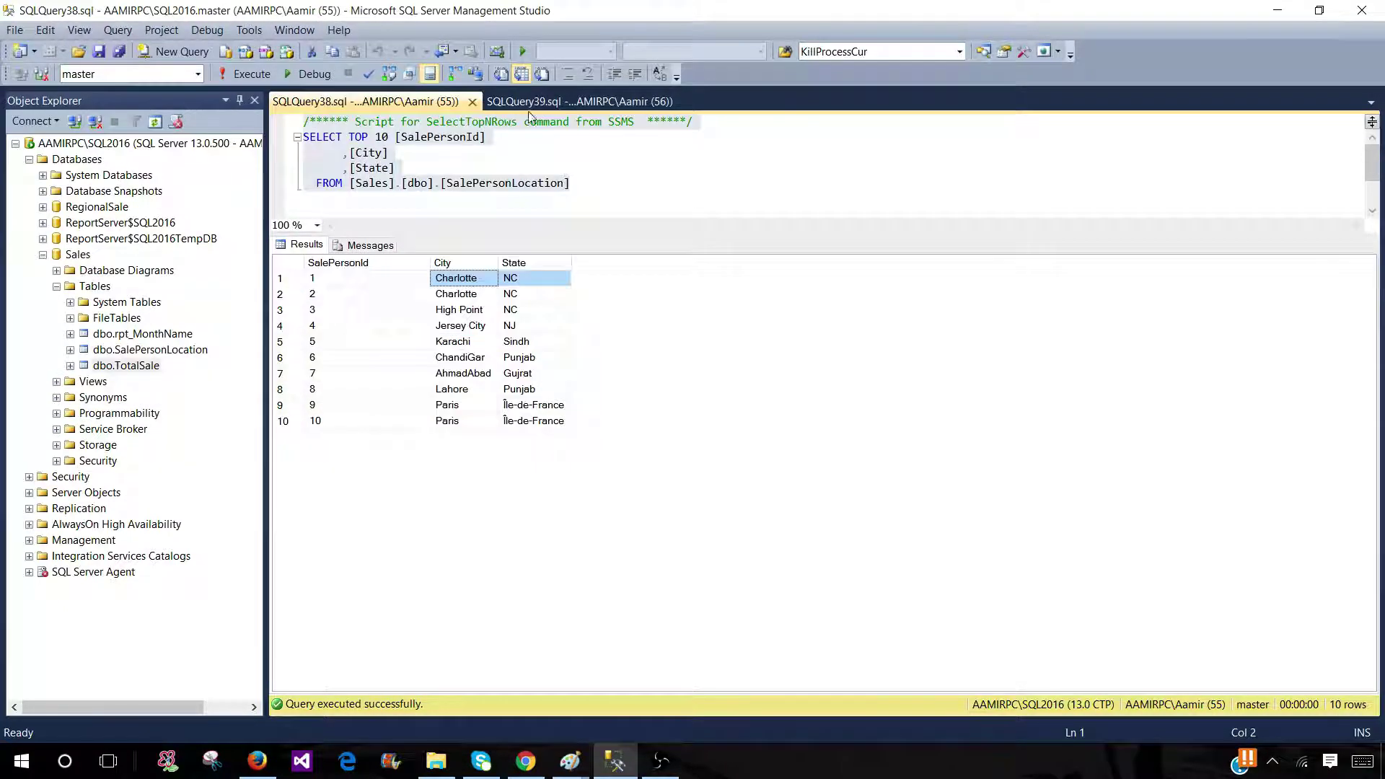
pyautogui.click(522, 104)
pyautogui.click(771, 750)
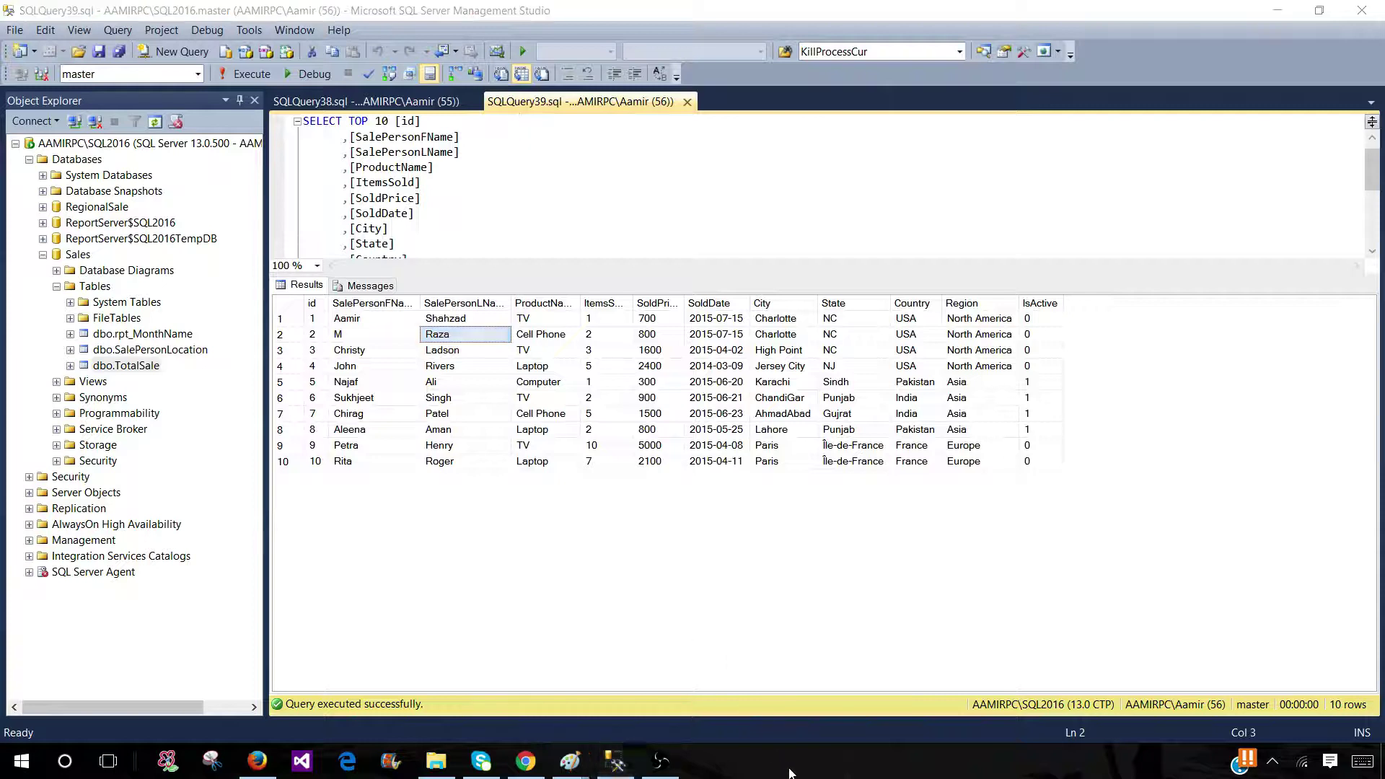